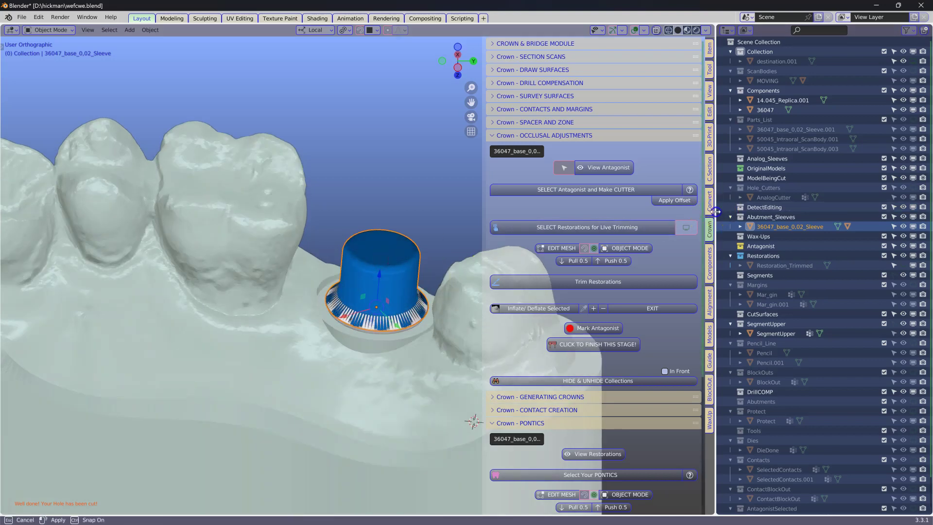
# Step: Narrow the outliner, unhide the crown restoration and inspect its occlusal surface above the abutment sleeve
pyautogui.moveTo(717, 210); pyautogui.dragTo(774, 209)
pyautogui.moveTo(491, 265); pyautogui.dragTo(413, 228, button='middle')
pyautogui.click(414, 228)
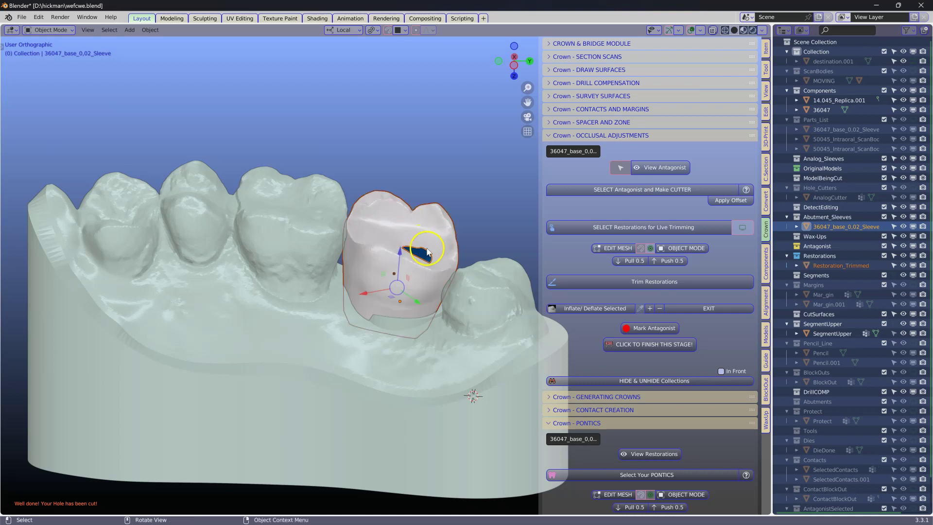
pyautogui.scroll(5, 423, 238)
pyautogui.moveTo(455, 227); pyautogui.dragTo(417, 244, button='middle')
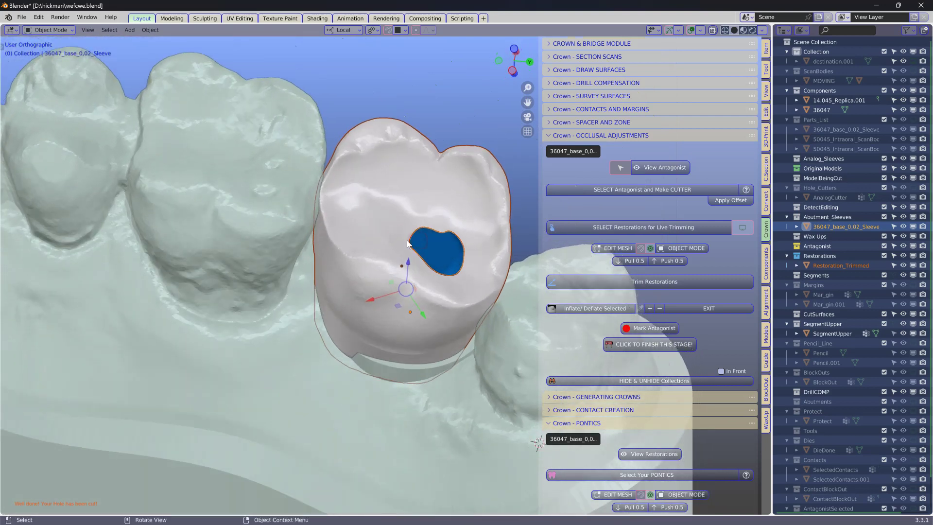
pyautogui.scroll(2, 407, 242)
pyautogui.keyDown('shift'); pyautogui.moveTo(380, 286); pyautogui.dragTo(292, 329, button='middle'); pyautogui.keyUp('shift')
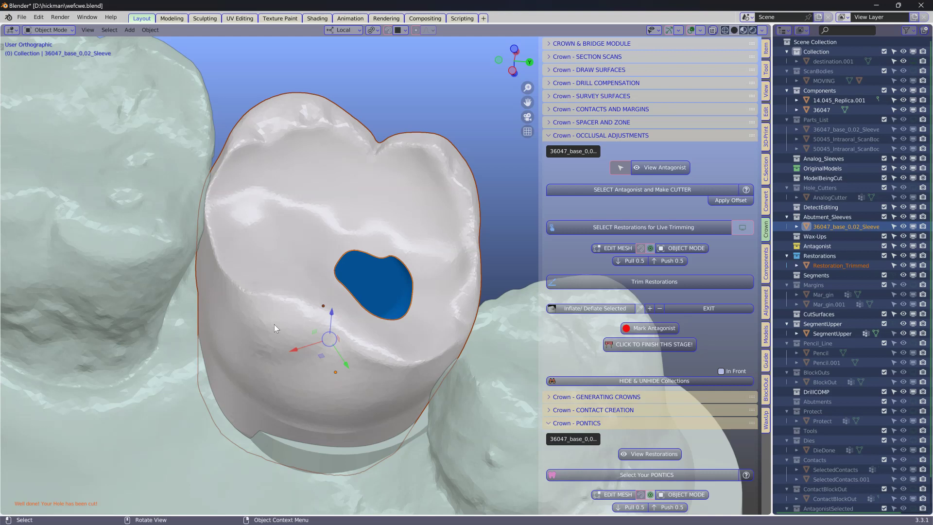
# Step: Hide the crown restoration and select the 36047 abutment sleeve beneath it
pyautogui.click(381, 197)
pyautogui.click(381, 194)
pyautogui.scroll(-3, 381, 194)
pyautogui.moveTo(370, 214); pyautogui.dragTo(387, 258, button='middle')
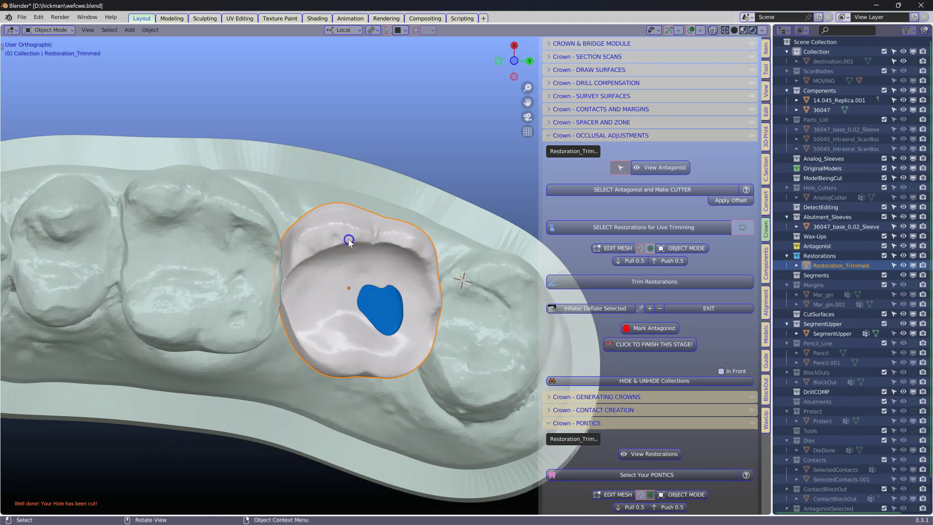
pyautogui.press('h')
pyautogui.click(360, 295)
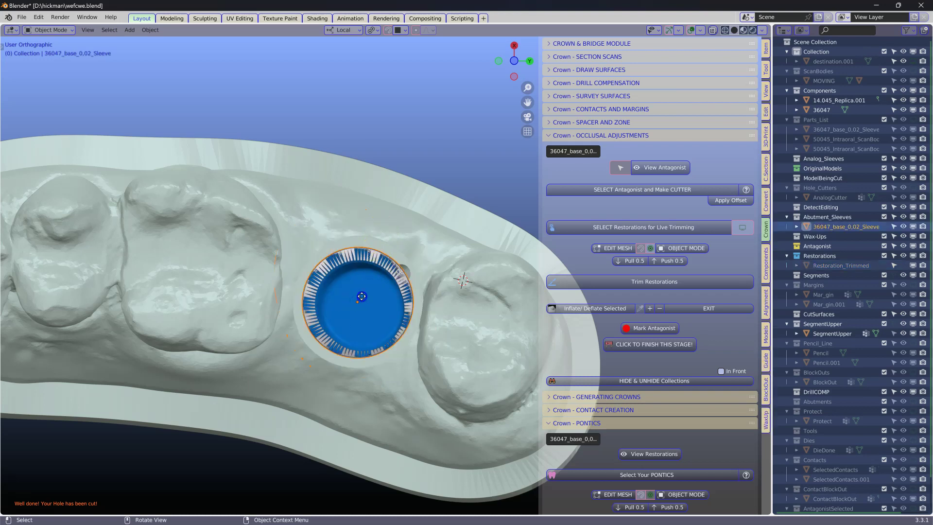
pyautogui.scroll(-3, 366, 297)
pyautogui.moveTo(366, 297); pyautogui.dragTo(357, 350, button='middle')
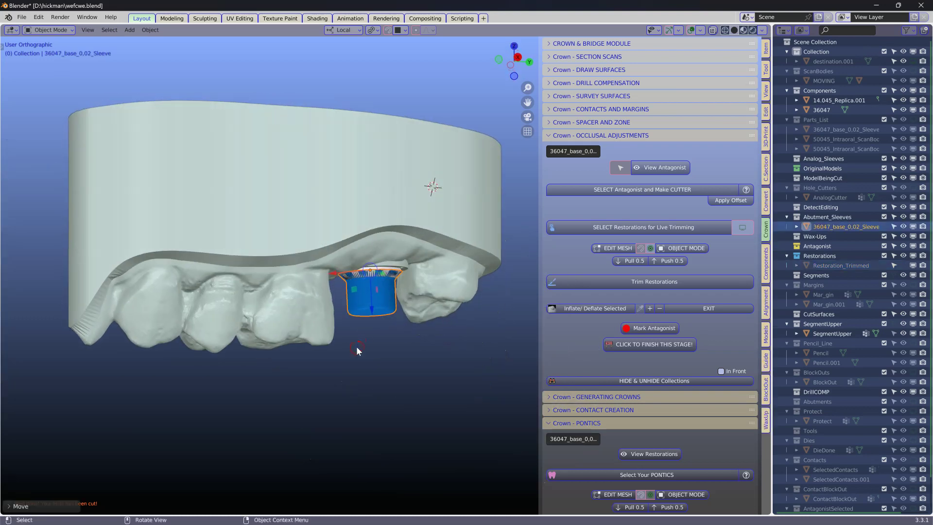
# Step: Make a +Z tube from the selected abutment sleeve using the Implant Crowns tools
pyautogui.keyDown('ctrl'); pyautogui.click(558, 135); pyautogui.keyUp('ctrl')
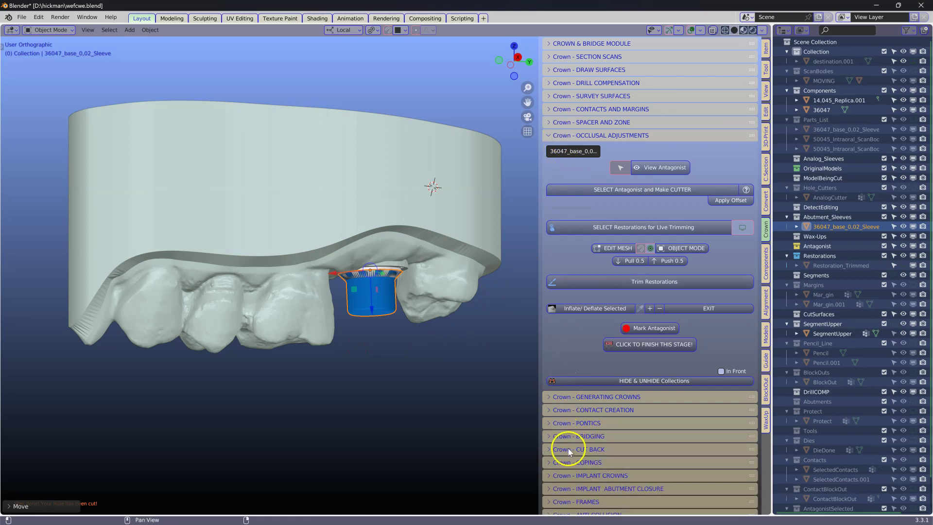
pyautogui.keyDown('ctrl'); pyautogui.click(581, 476); pyautogui.keyUp('ctrl')
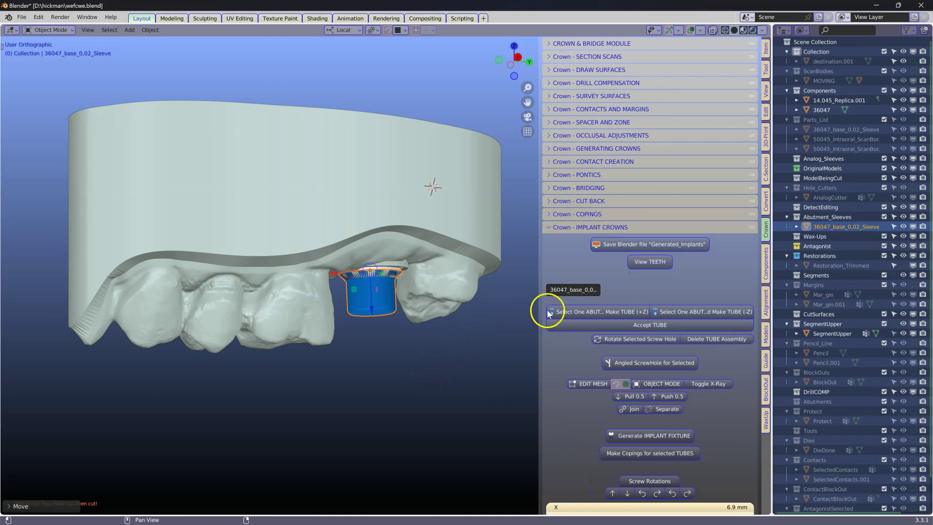
pyautogui.click(585, 313)
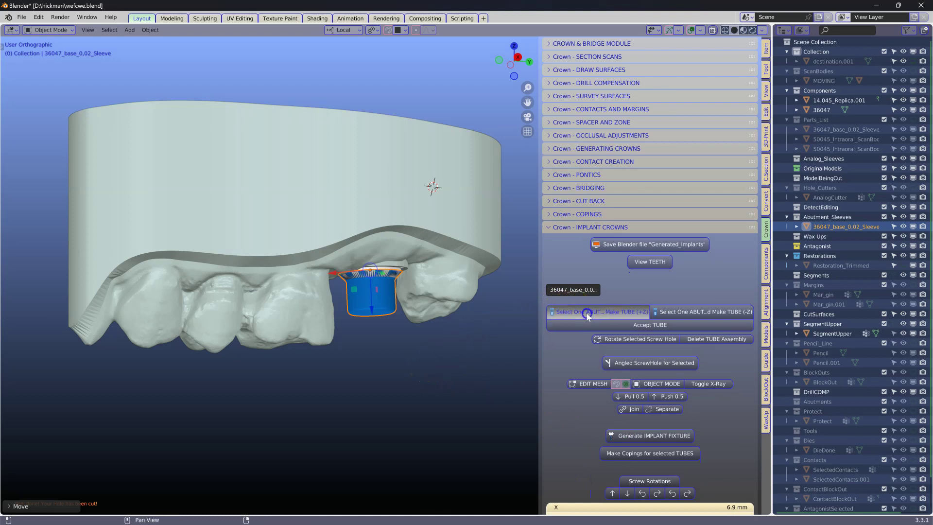
pyautogui.click(430, 366)
pyautogui.moveTo(426, 355); pyautogui.dragTo(385, 339, button='middle')
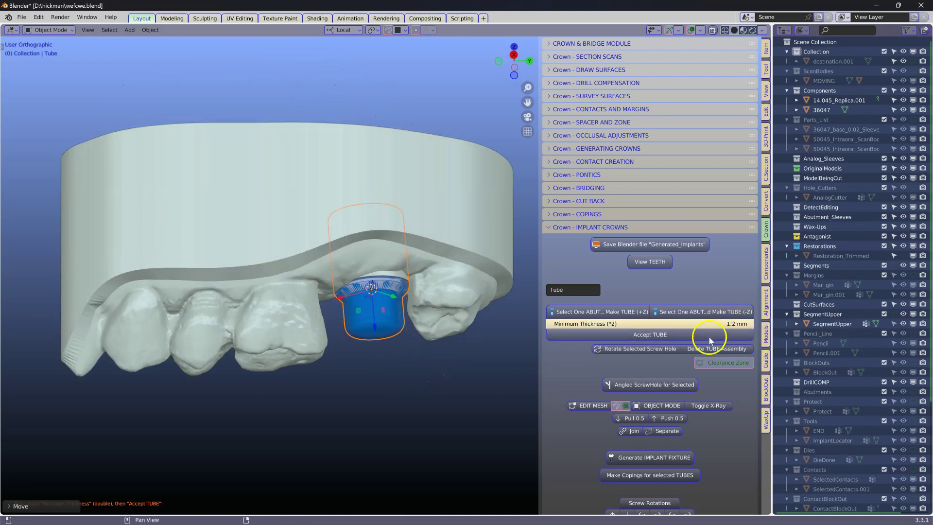
# Step: Accept the tube with a minimum thickness of 1.2 mm
pyautogui.click(680, 336)
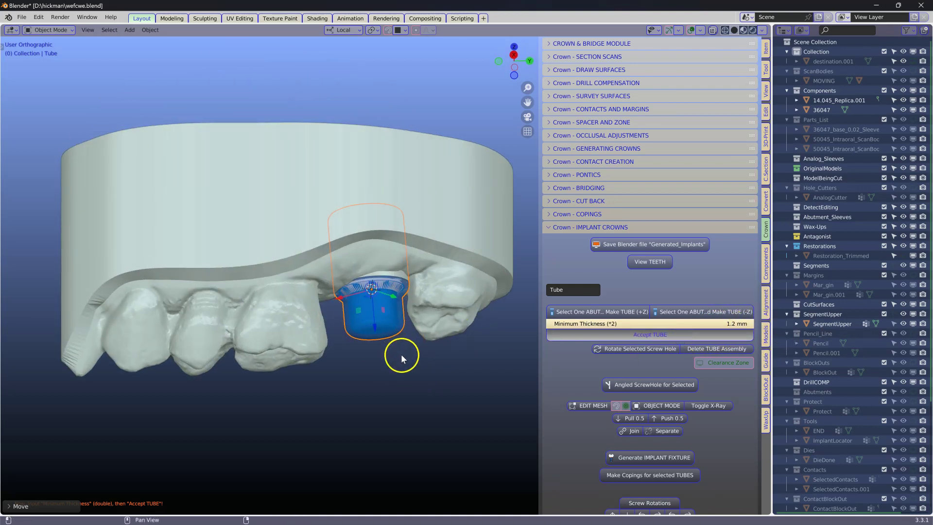
pyautogui.moveTo(401, 355); pyautogui.dragTo(272, 342, button='middle')
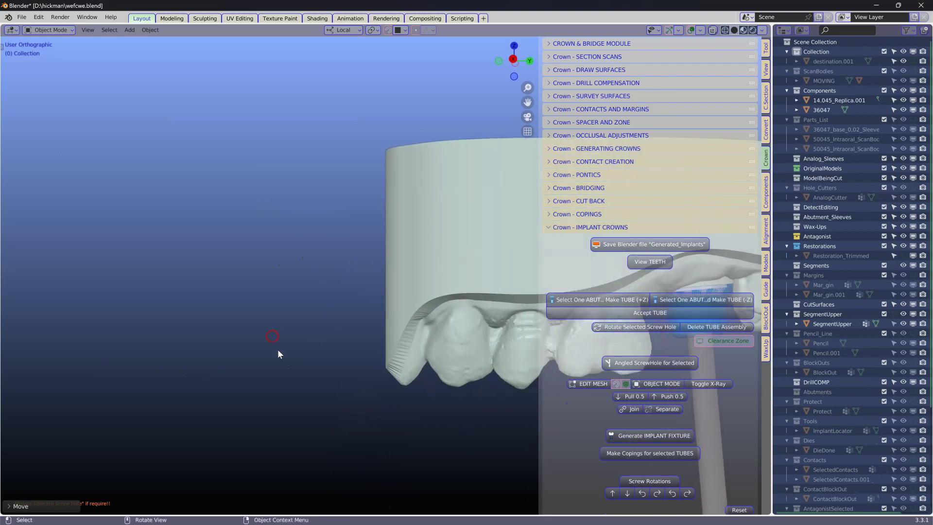
pyautogui.scroll(-1, 273, 341)
pyautogui.keyDown('shift'); pyautogui.moveTo(393, 317); pyautogui.dragTo(132, 296, button='middle'); pyautogui.keyUp('shift')
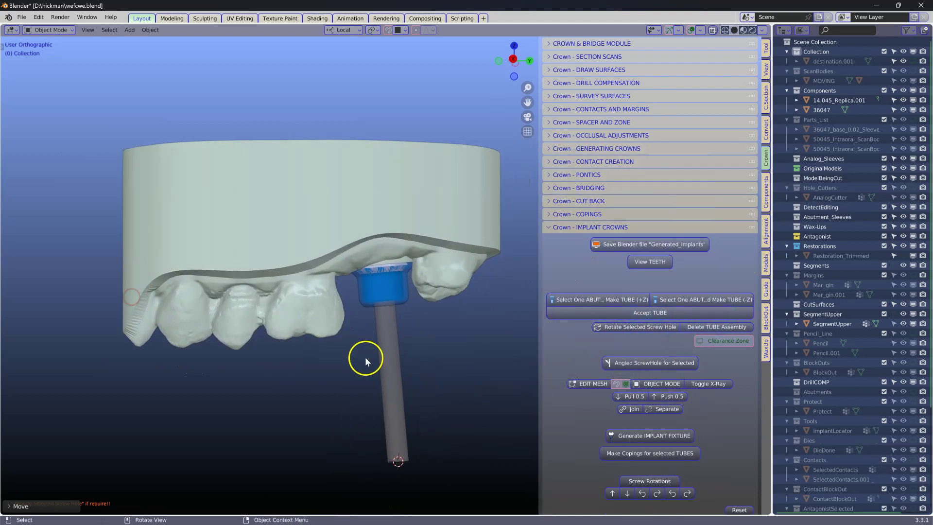
# Step: Select the accepted tube around the abutment and make a coping from it
pyautogui.scroll(5, 365, 357)
pyautogui.click(373, 330)
pyautogui.scroll(4, 373, 329)
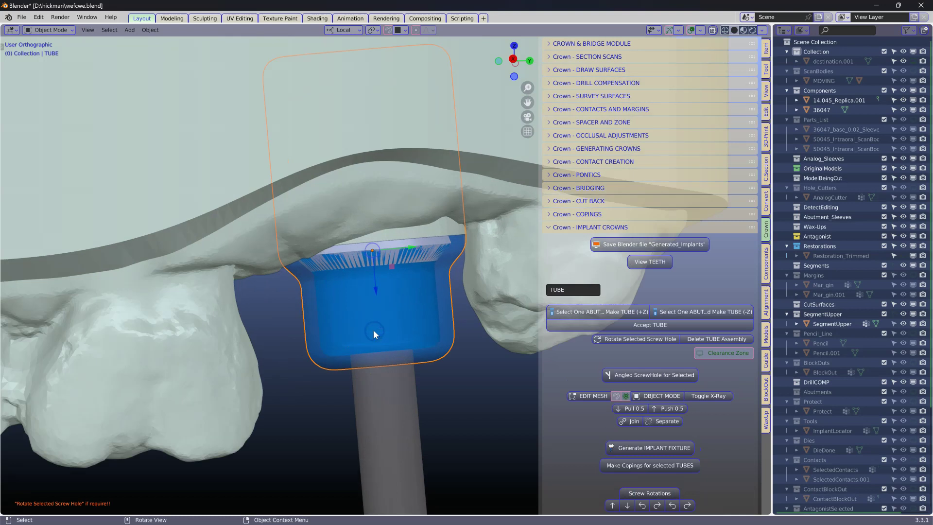
pyautogui.scroll(-3, 663, 383)
pyautogui.click(641, 408)
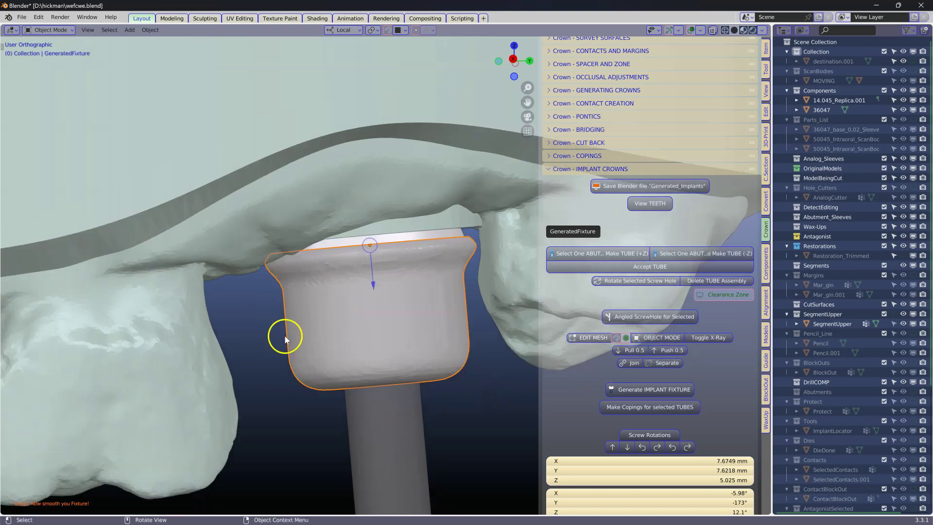
# Step: Unhide the crown restoration and the generated coping over the abutment
pyautogui.moveTo(286, 339); pyautogui.dragTo(353, 340, button='middle')
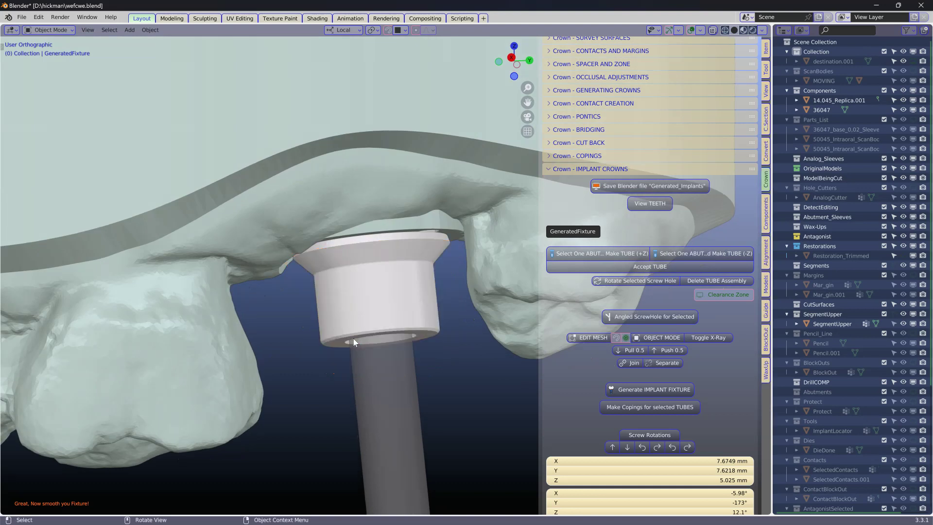
pyautogui.click(368, 339)
pyautogui.moveTo(367, 339); pyautogui.dragTo(384, 352, button='middle')
pyautogui.hotkey('alt', 'h')
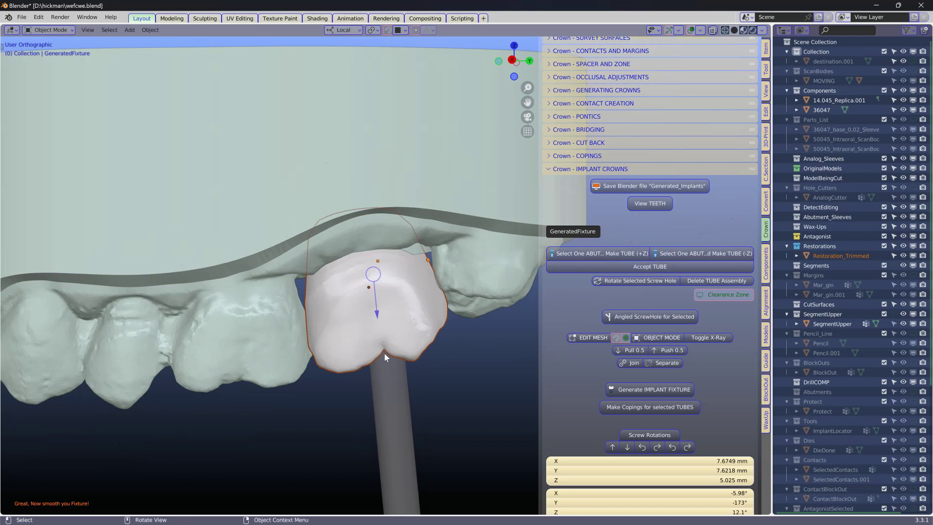
# Step: Display the selected antagonist through the Implant Crowns collection visibility settings
pyautogui.scroll(-8, 636, 418)
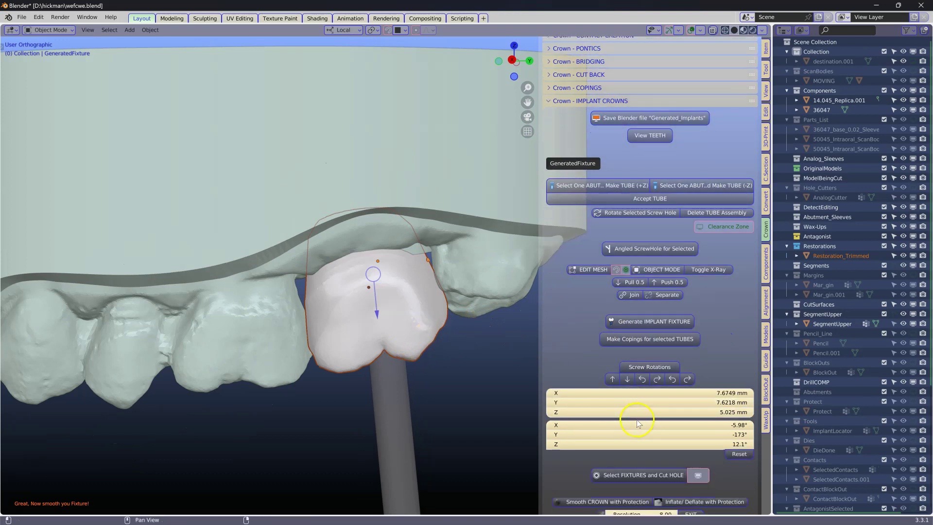
pyautogui.click(649, 453)
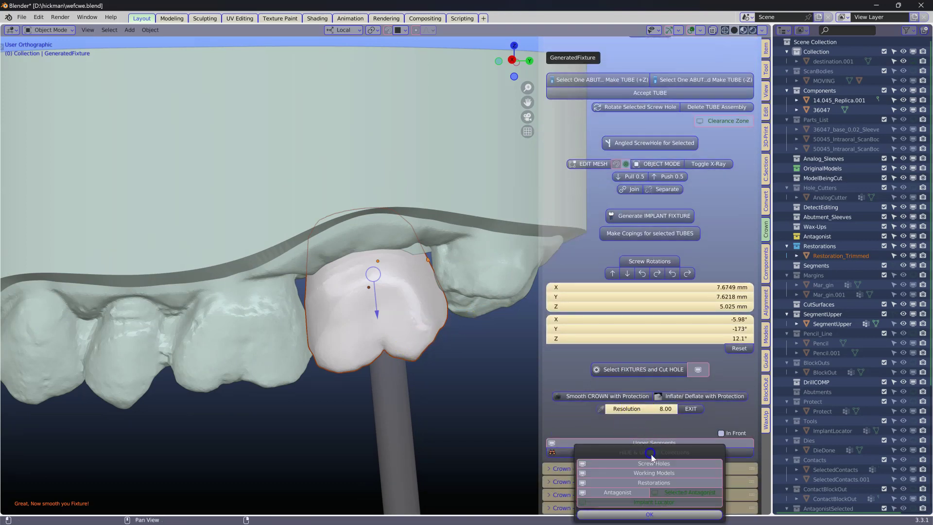
pyautogui.click(674, 496)
pyautogui.click(477, 443)
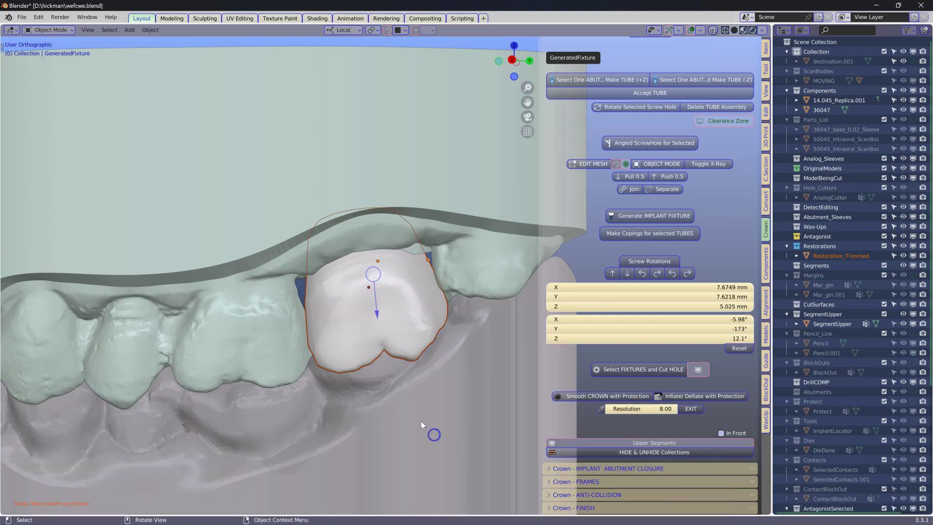
# Step: Hide the crown restoration and check the coping's clearance against the antagonist
pyautogui.click(398, 302)
pyautogui.press('h')
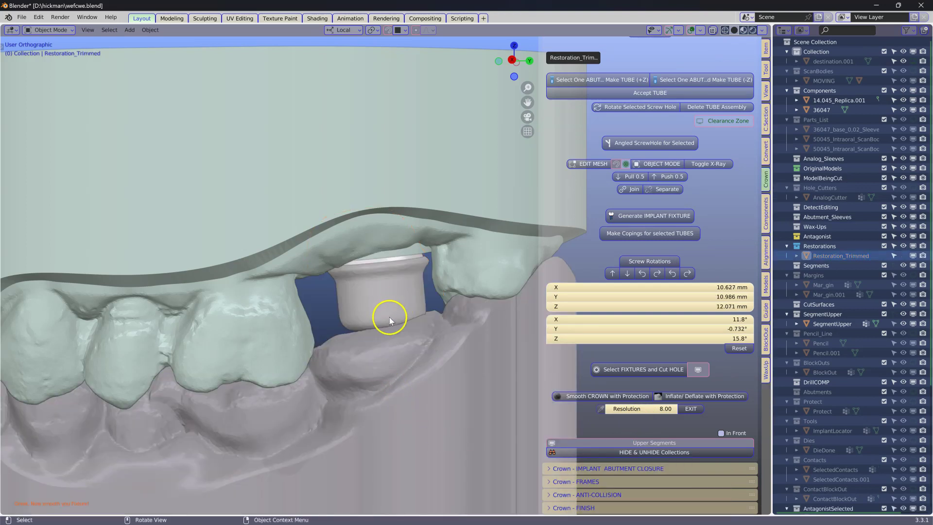
pyautogui.scroll(3, 389, 319)
pyautogui.moveTo(387, 319); pyautogui.dragTo(374, 252, button='middle')
pyautogui.scroll(2, 374, 251)
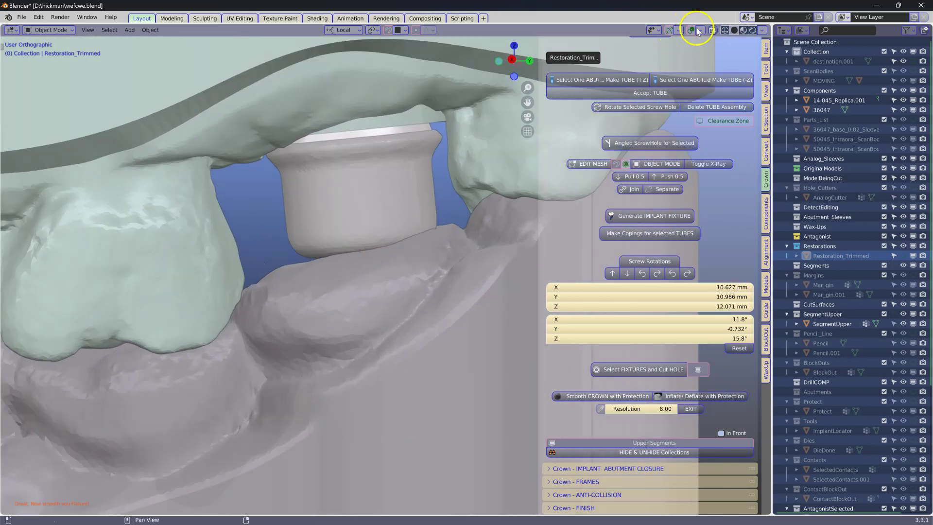
# Step: Turn on X-ray display and select the 36047 abutment inside the coping
pyautogui.click(712, 31)
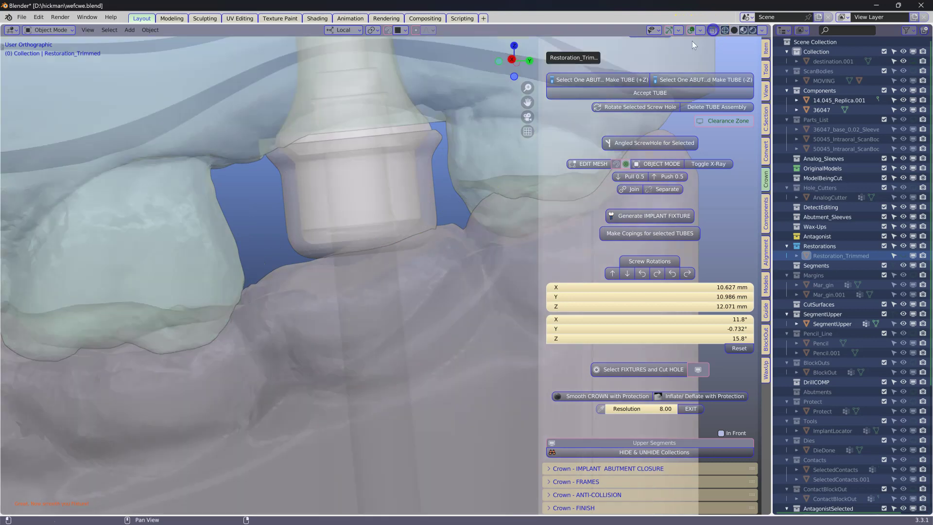
pyautogui.click(311, 194)
pyautogui.scroll(3, 311, 194)
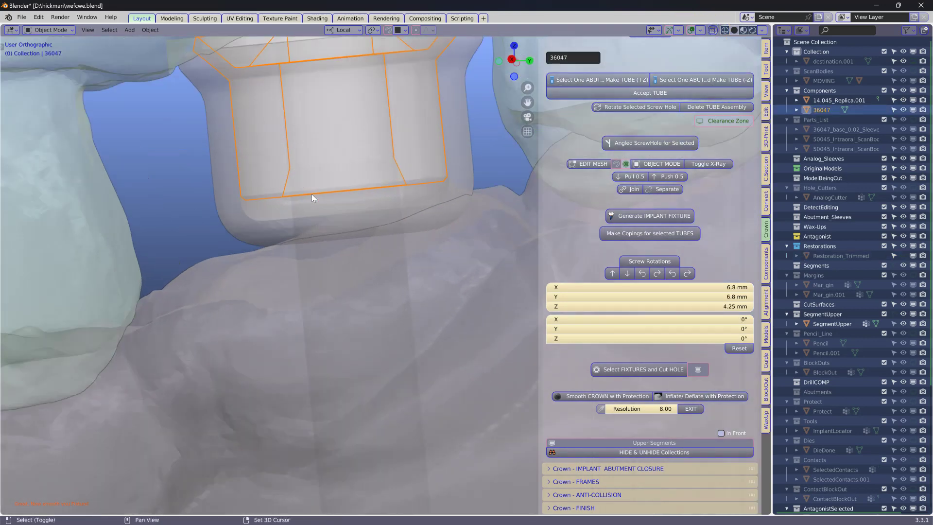
pyautogui.scroll(-4, 311, 194)
pyautogui.moveTo(321, 204); pyautogui.dragTo(307, 234, button='middle')
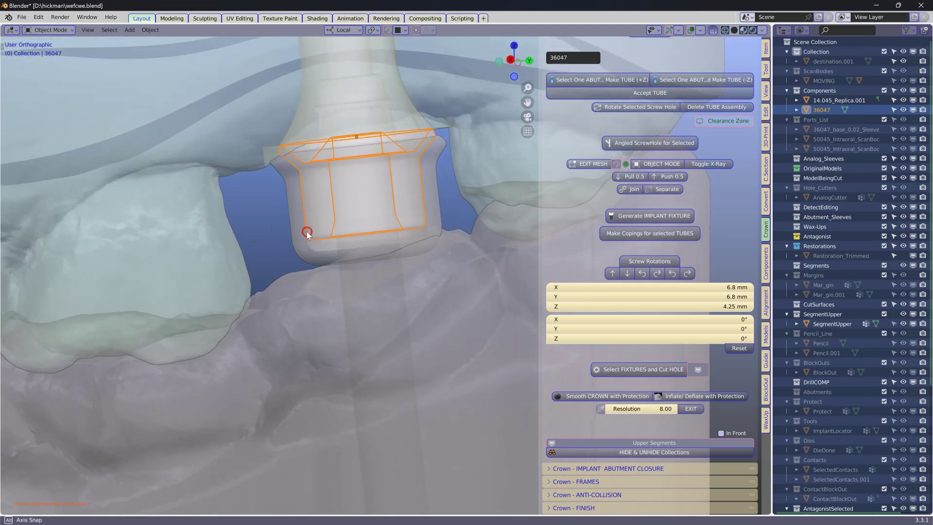
# Step: Add the coping to the selection, place the 3D cursor near its occlusal edge and start a square cutter there
pyautogui.click(299, 250)
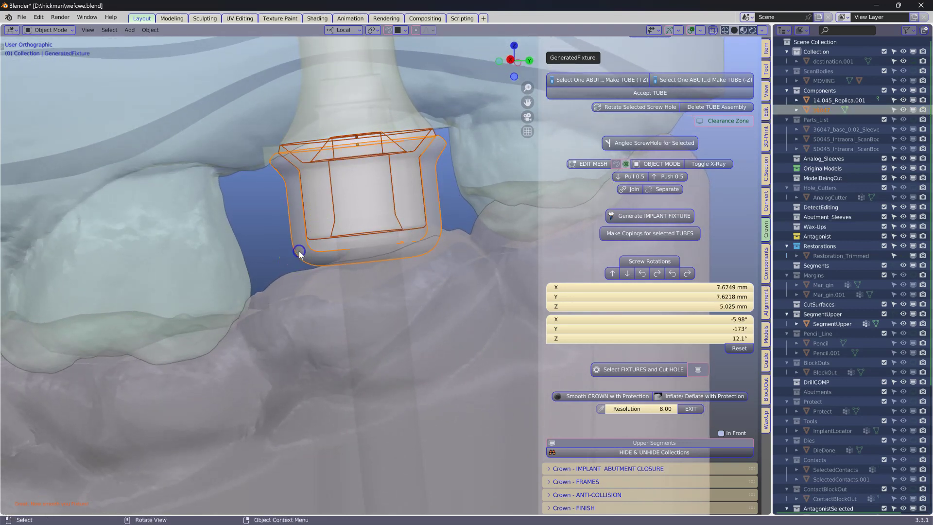
pyautogui.keyDown('shift'); pyautogui.rightClick(317, 238); pyautogui.keyUp('shift')
pyautogui.click(766, 337)
pyautogui.scroll(-4, 678, 346)
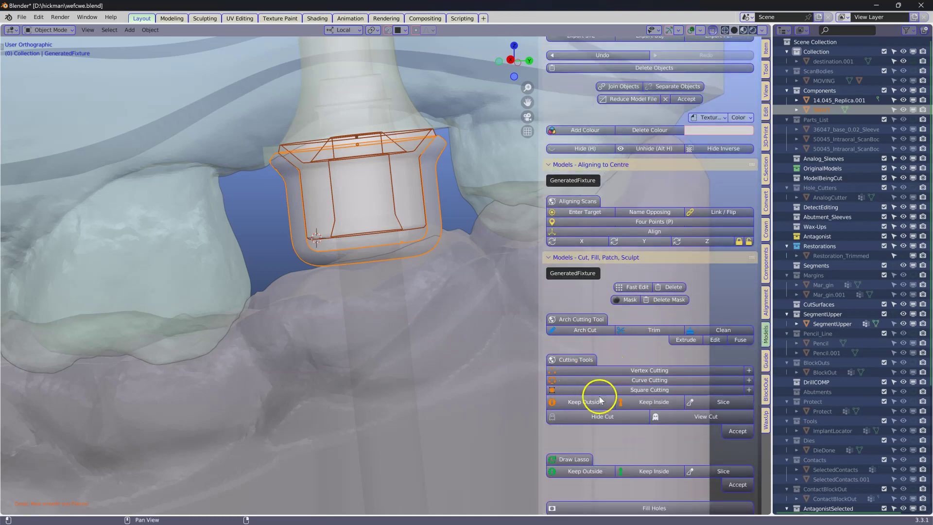
pyautogui.click(634, 389)
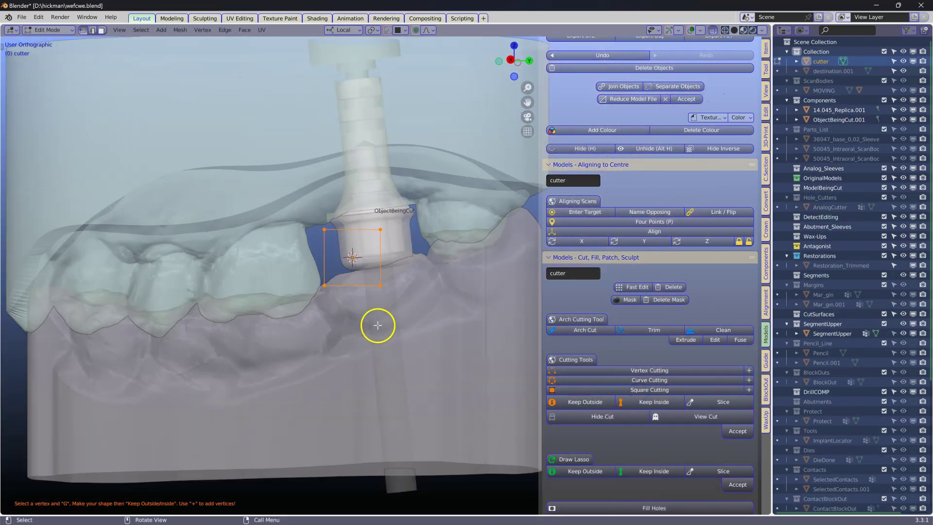
# Step: Enlarge the square cutter, tilt it to the occlusal slope and move it over the antagonist side of the coping
pyautogui.press('s')
pyautogui.click(447, 334)
pyautogui.press('r')
pyautogui.click(440, 326)
pyautogui.scroll(3, 326, 292)
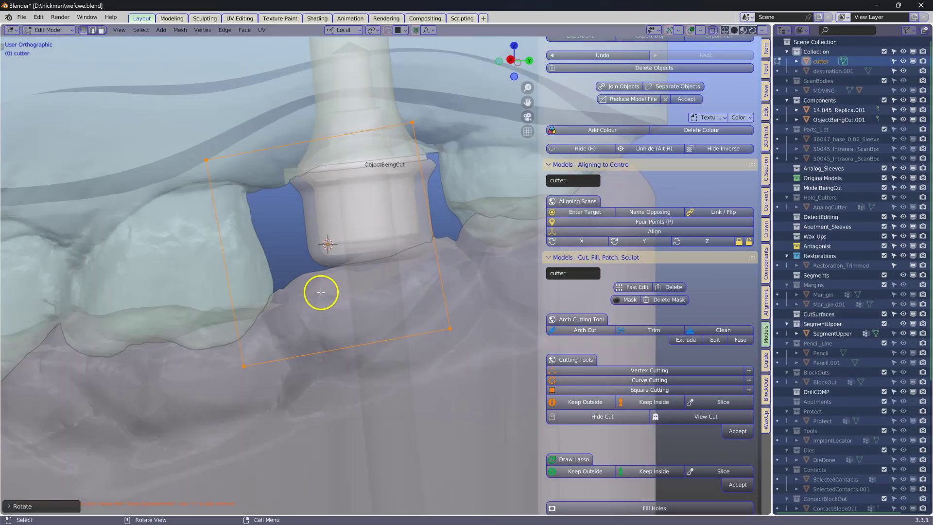
pyautogui.press('g')
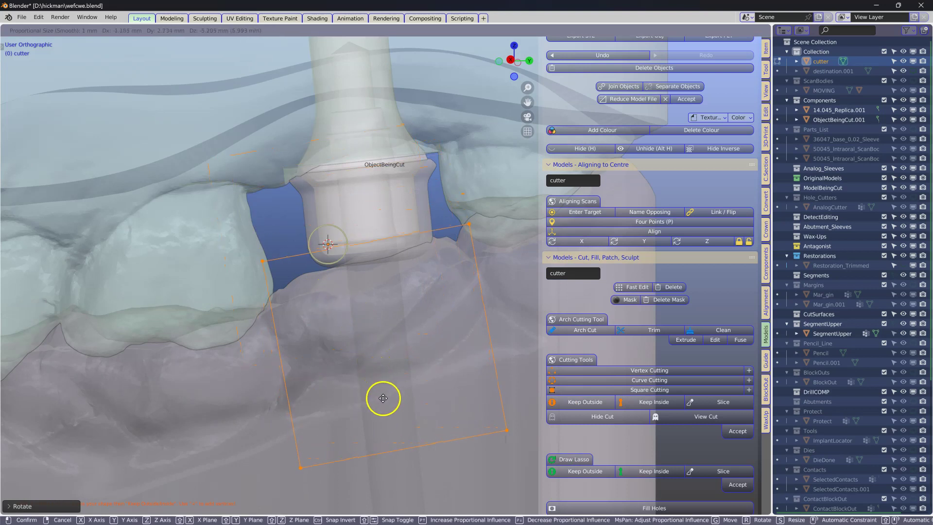
pyautogui.click(384, 399)
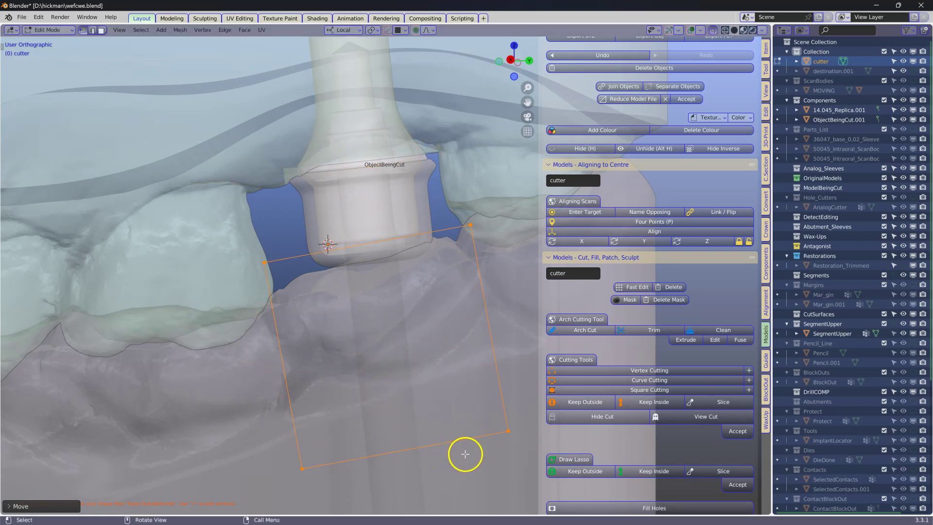
pyautogui.press('r')
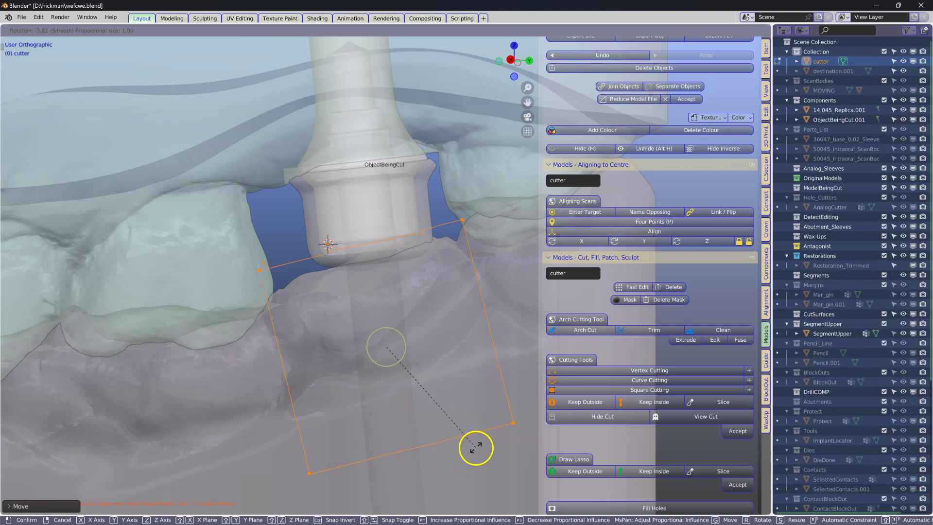
pyautogui.click(475, 447)
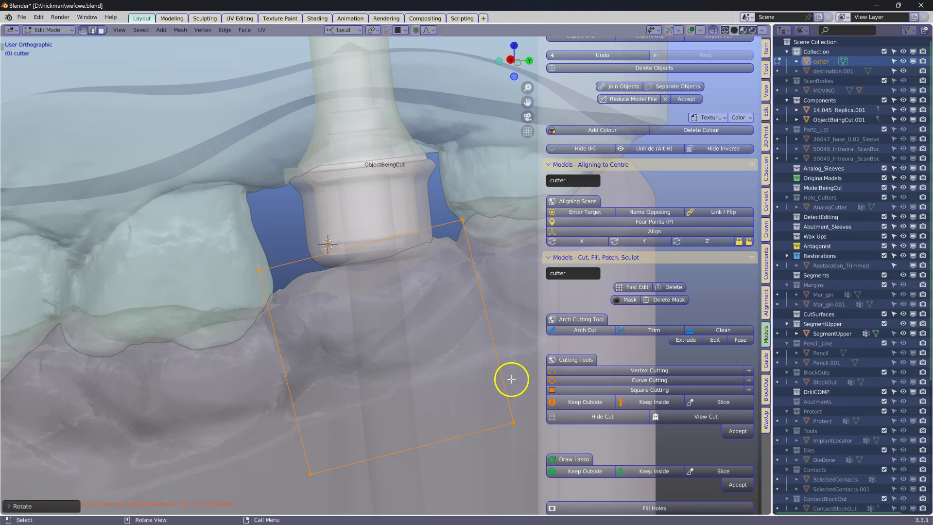
# Step: Cut the coping and abutment with the square cutter, keeping the outside, and reposition the cutter along the coping's occlusal edge
pyautogui.click(586, 403)
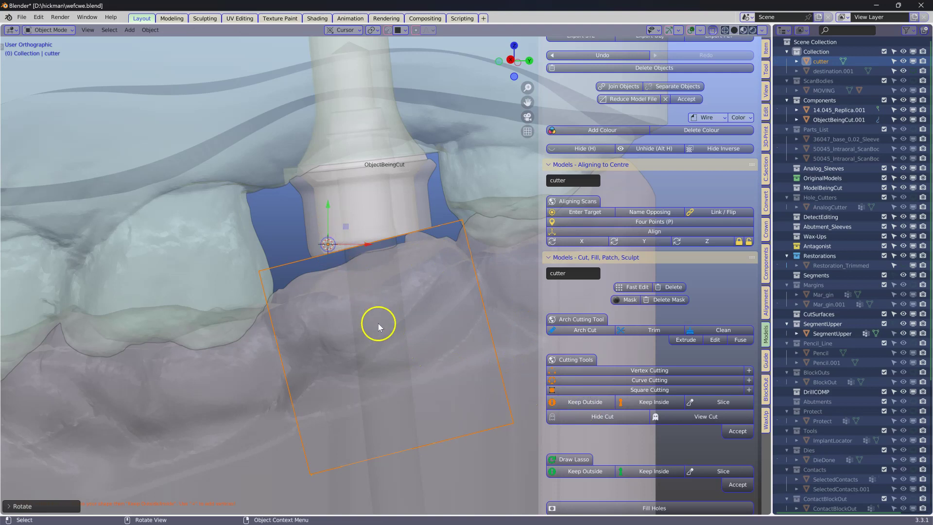
pyautogui.press('g')
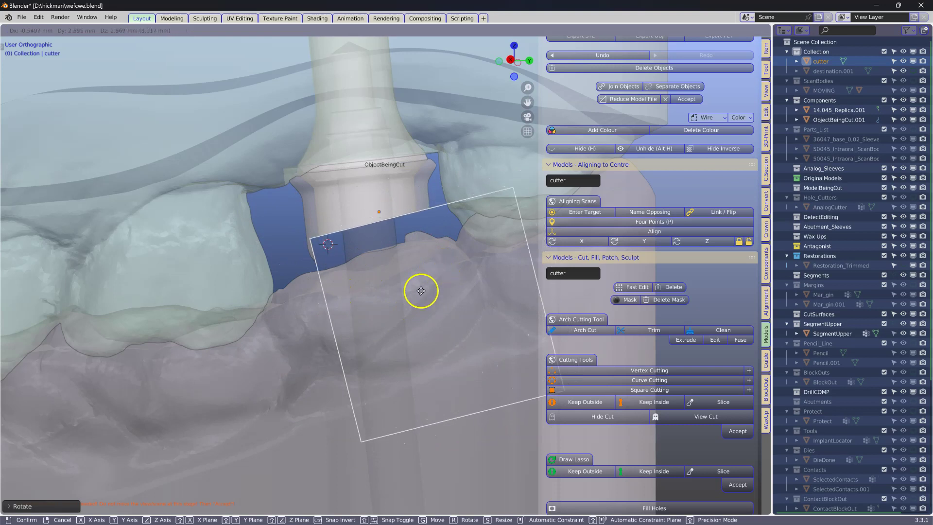
pyautogui.click(389, 310)
pyautogui.scroll(-1, 389, 316)
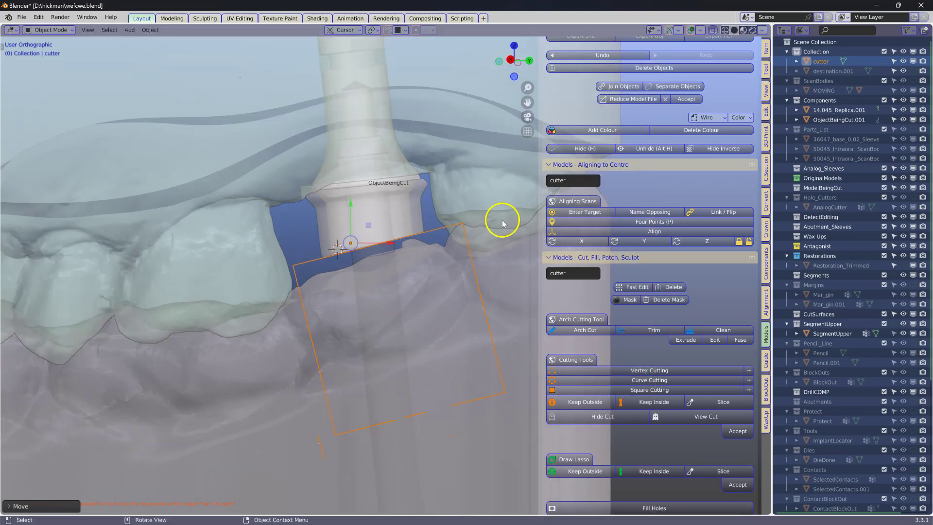
# Step: Turn off X-ray and clip the view to a cross-section through the coping, abutment and antagonist to examine the cutter's clearance
pyautogui.click(712, 30)
pyautogui.moveTo(382, 275); pyautogui.dragTo(381, 254, button='middle')
pyautogui.scroll(-1, 380, 254)
pyautogui.keyDown('shift'); pyautogui.moveTo(377, 199); pyautogui.dragTo(334, 354, button='middle'); pyautogui.keyUp('shift')
pyautogui.scroll(4, 350, 377)
pyautogui.scroll(-6, 353, 387)
pyautogui.press('b')
pyautogui.moveTo(293, 112); pyautogui.dragTo(348, 465)
pyautogui.moveTo(347, 465); pyautogui.dragTo(384, 328, button='middle')
pyautogui.scroll(3, 337, 339)
pyautogui.moveTo(318, 338); pyautogui.dragTo(316, 343, button='middle')
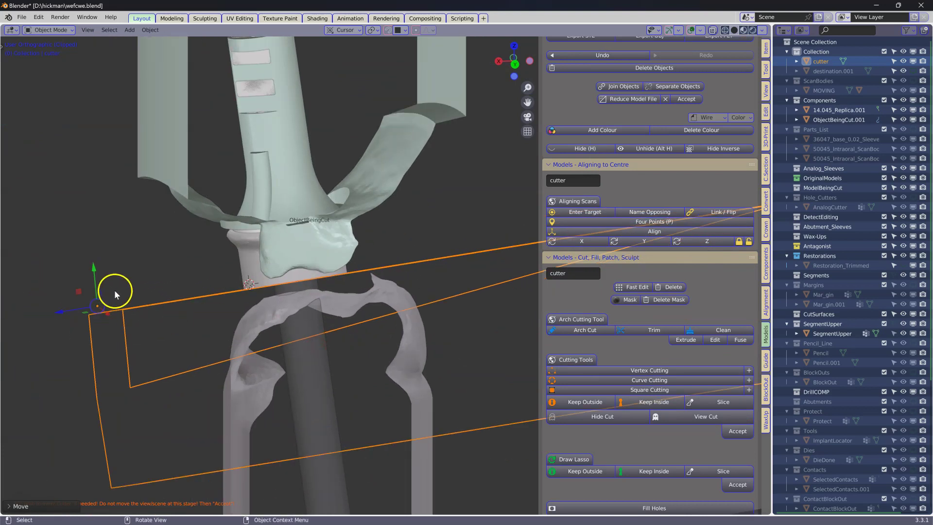
# Step: Nudge the cutter slightly relative to the coping's occlusal end and accept the cut
pyautogui.moveTo(95, 267); pyautogui.dragTo(99, 266)
pyautogui.moveTo(99, 266); pyautogui.dragTo(445, 328, button='middle')
pyautogui.click(736, 431)
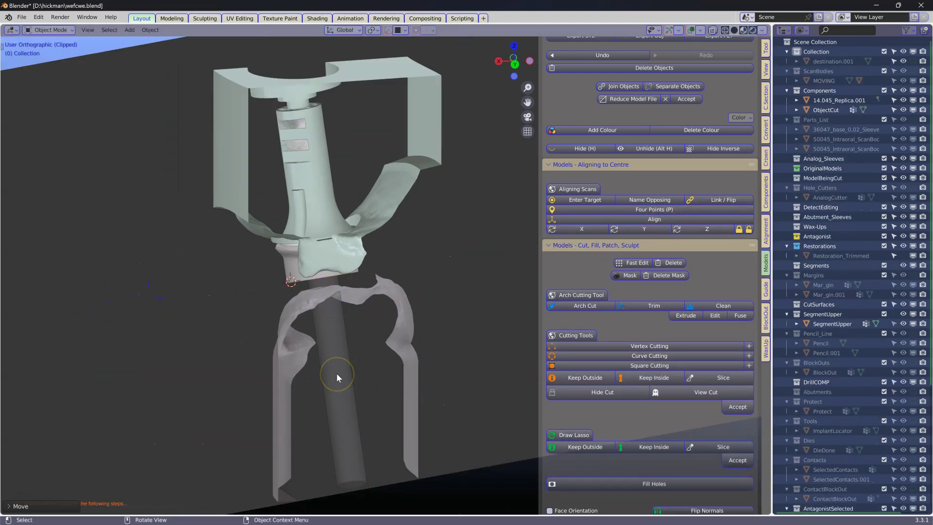
# Step: Clear the view clipping and examine the shortened coping and abutment from the occlusal side
pyautogui.hotkey('alt', 'b')
pyautogui.scroll(-3, 335, 372)
pyautogui.moveTo(328, 361); pyautogui.dragTo(414, 298, button='middle')
pyautogui.scroll(5, 264, 291)
pyautogui.moveTo(192, 313); pyautogui.dragTo(398, 207, button='middle')
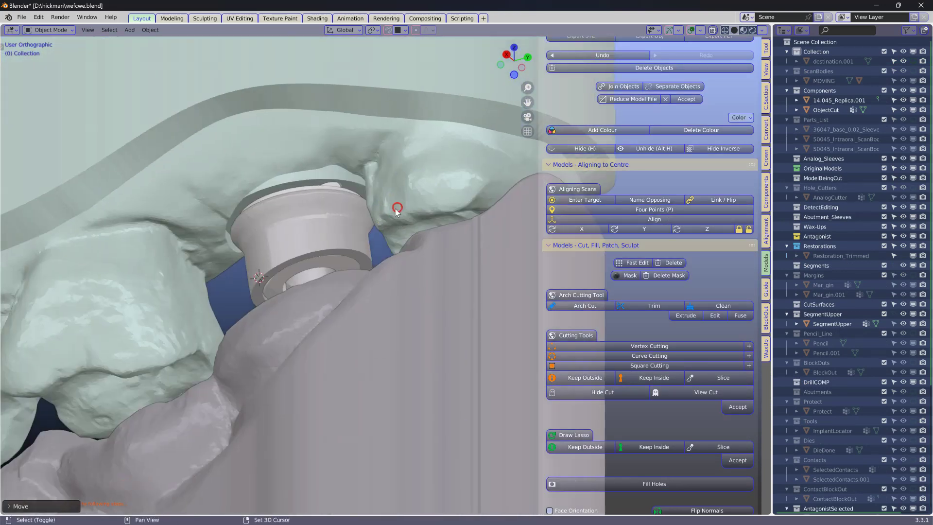
# Step: Check the trimmed abutment inside the coping by hiding the coping briefly and restoring it
pyautogui.click(344, 239)
pyautogui.click(344, 261)
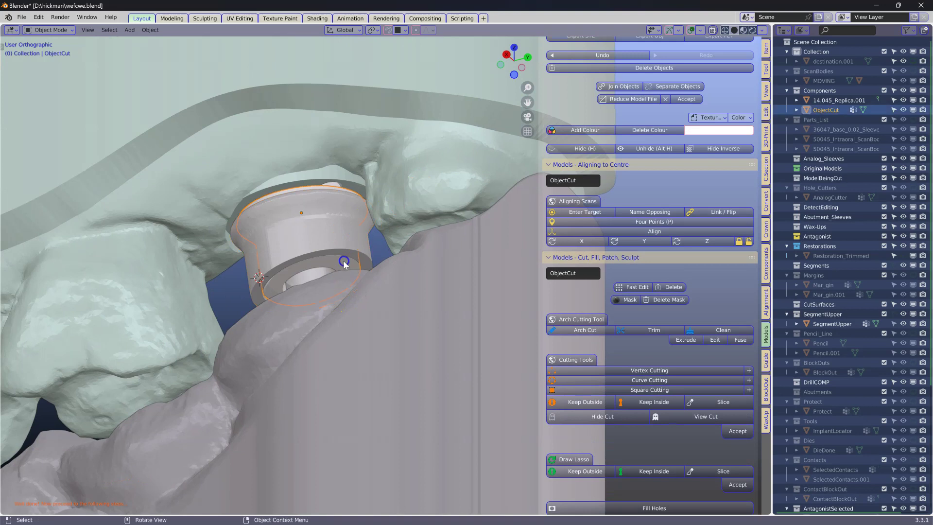
pyautogui.click(342, 230)
pyautogui.press('h')
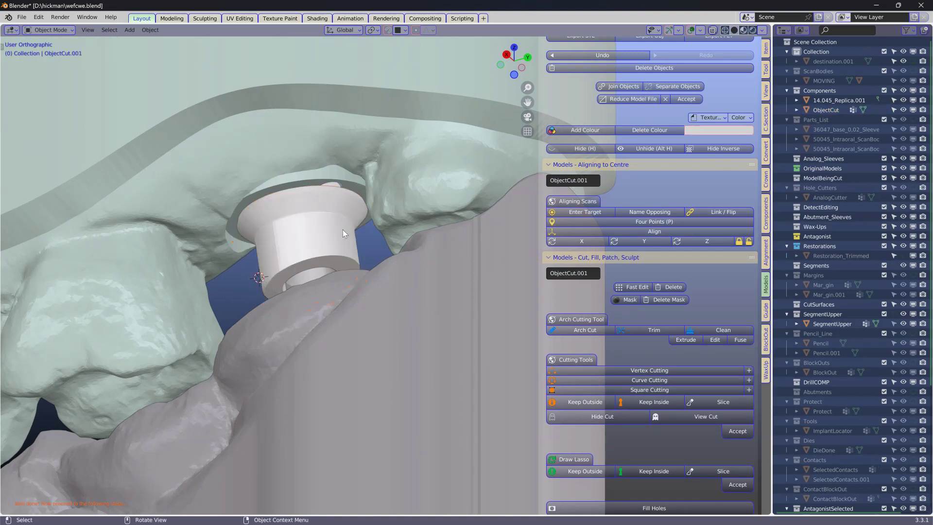
pyautogui.hotkey('alt', 'h')
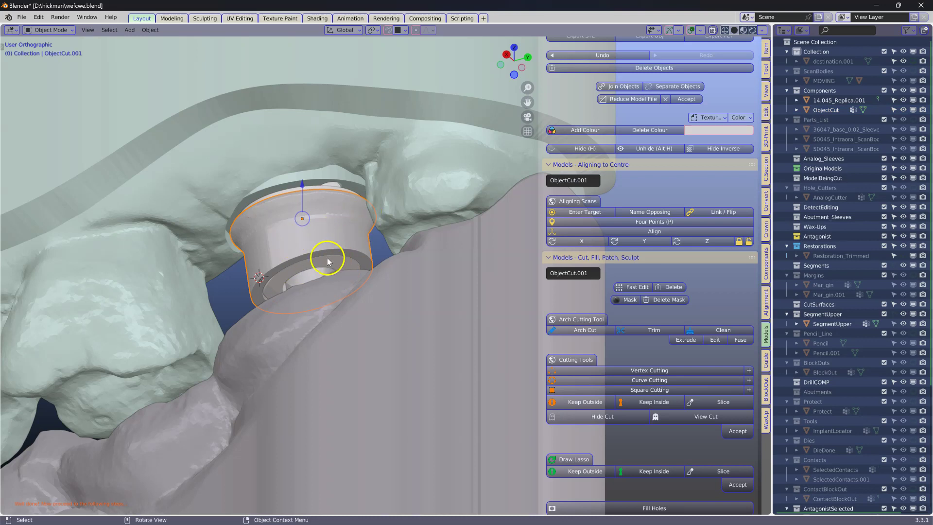
pyautogui.scroll(-2, 334, 268)
pyautogui.moveTo(346, 285); pyautogui.dragTo(392, 257, button='middle')
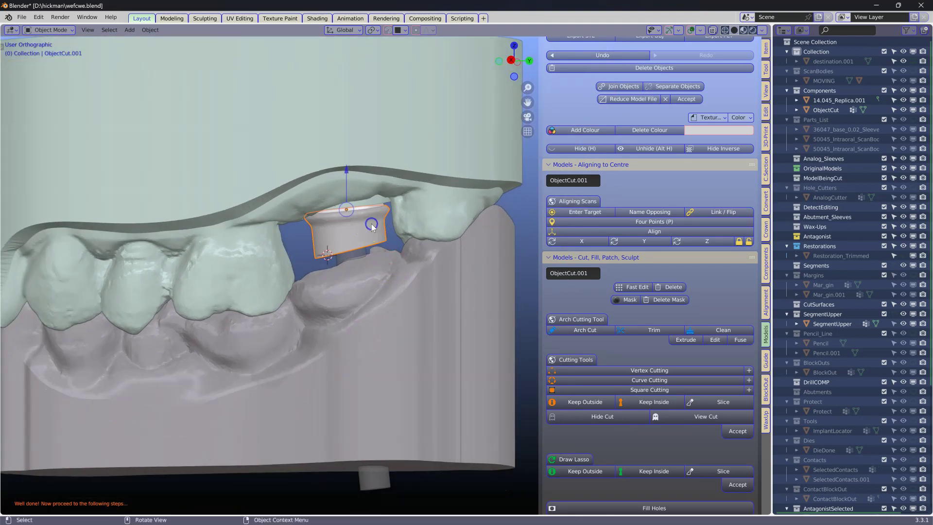
# Step: Hide ObjectCut.001 under GeneratedFixture, show the Abutment_Copy collection and select 36047_base_0.02_Sleeve
pyautogui.scroll(2, 372, 227)
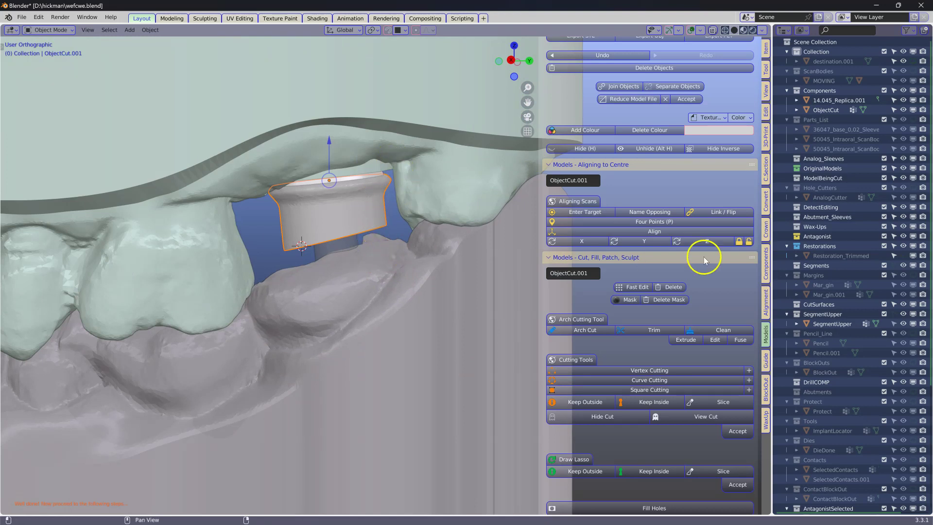
pyautogui.moveTo(772, 235); pyautogui.dragTo(651, 263)
pyautogui.scroll(-4, 783, 292)
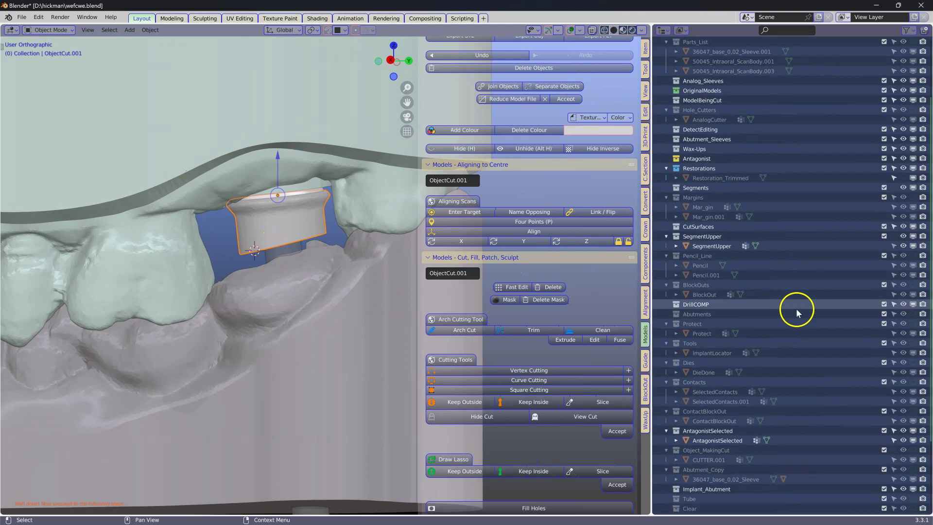
pyautogui.scroll(-5, 797, 330)
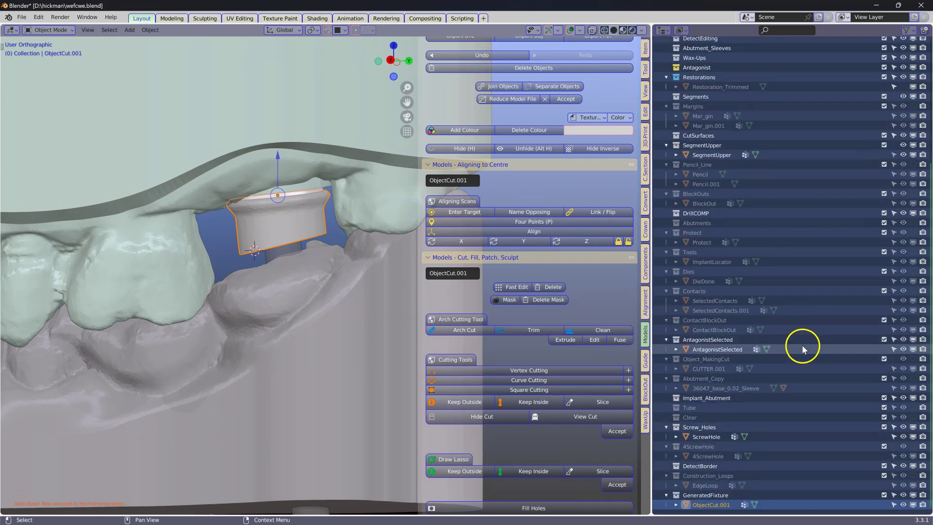
pyautogui.click(912, 505)
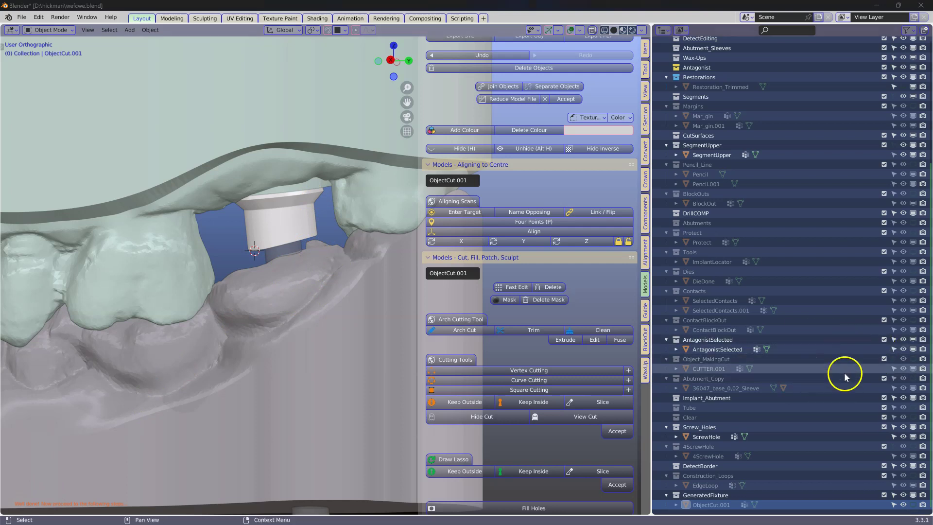
pyautogui.click(903, 378)
pyautogui.click(268, 236)
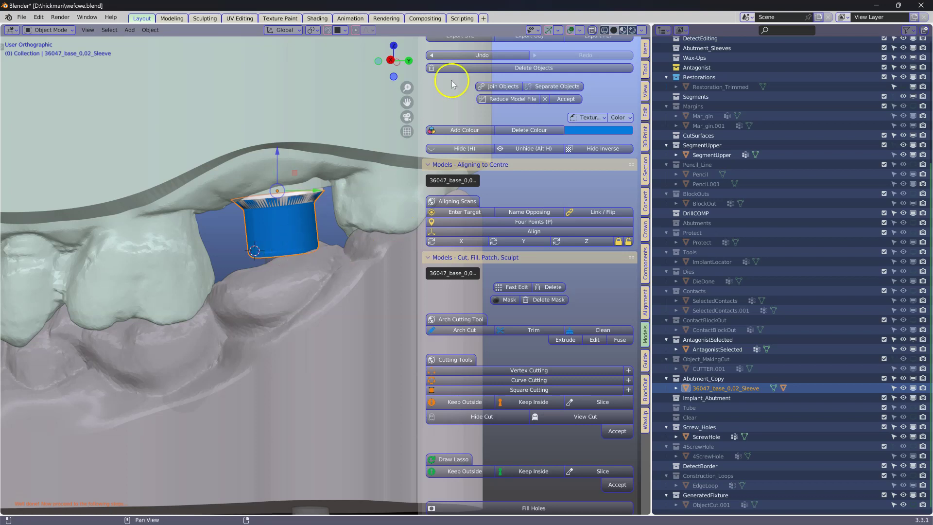
# Step: Turn on X-ray display, place the 3D cursor near the sleeve's occlusal edge and start a square cutter there
pyautogui.click(593, 31)
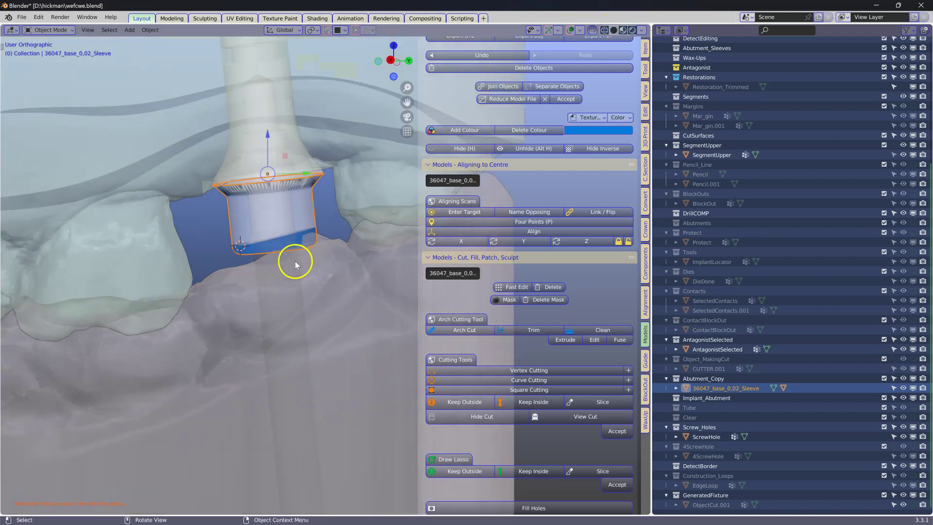
pyautogui.scroll(2, 292, 255)
pyautogui.moveTo(283, 254); pyautogui.dragTo(288, 252, button='middle')
pyautogui.keyDown('shift'); pyautogui.rightClick(278, 238); pyautogui.keyUp('shift')
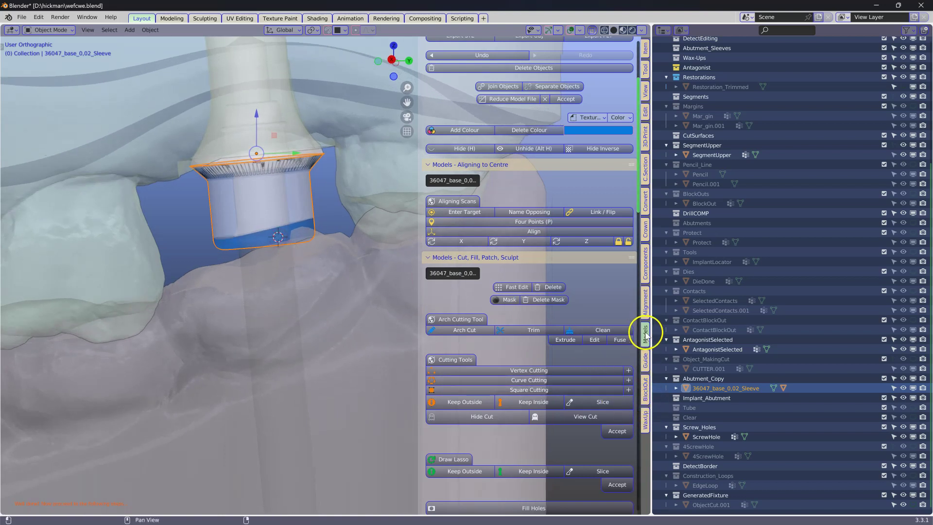
pyautogui.scroll(5, 632, 328)
pyautogui.scroll(-5, 553, 326)
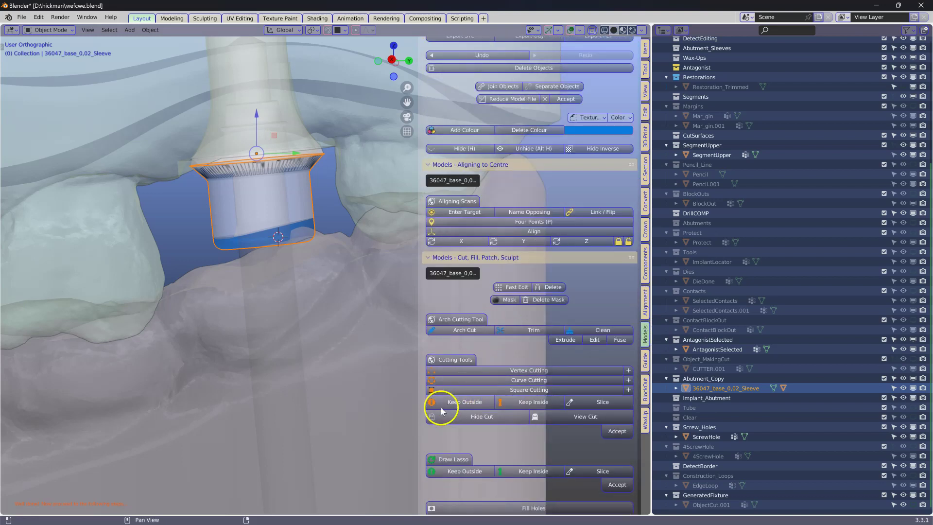
pyautogui.click(471, 390)
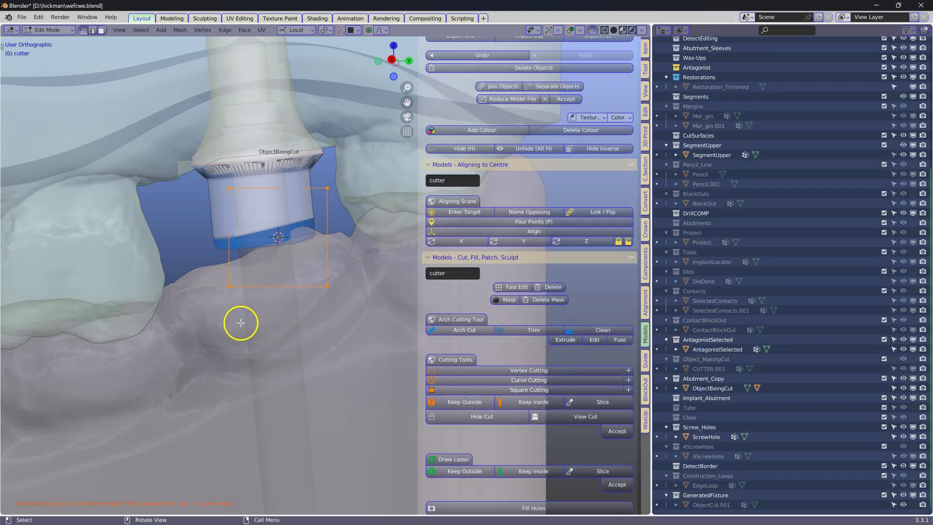
# Step: Enlarge the square cutter, tilt it to the occlusal slope and move it over the excess end of the sleeve
pyautogui.press('s')
pyautogui.click(199, 388)
pyautogui.press('r')
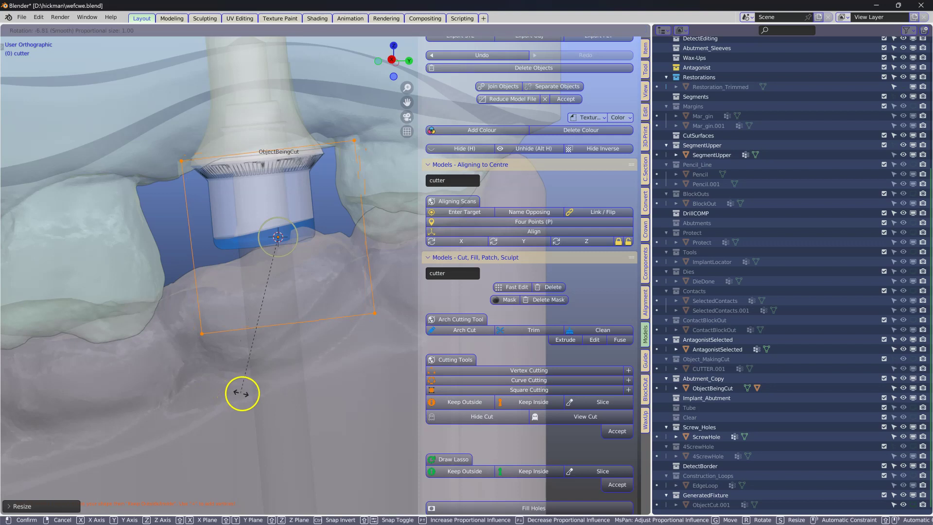
pyautogui.click(250, 389)
pyautogui.press('g')
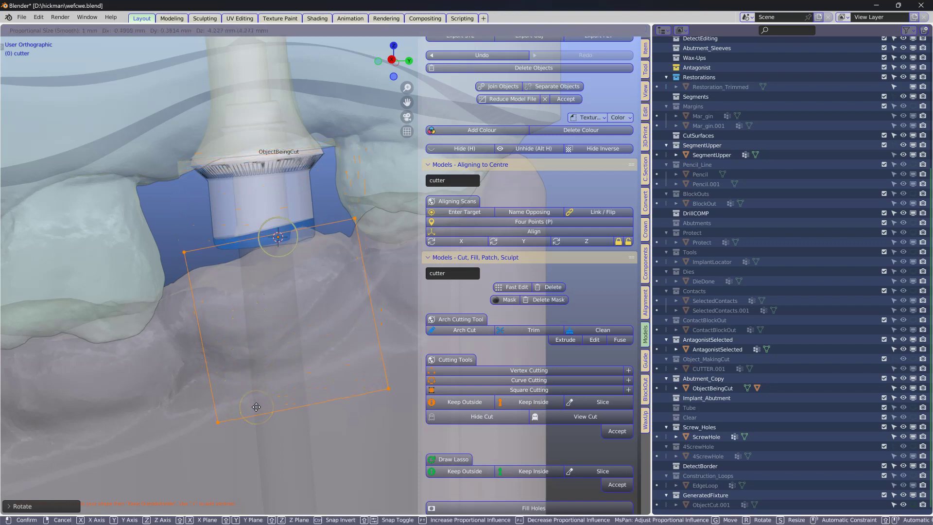
pyautogui.click(259, 402)
# Step: Fine-tune the cutter's tilt and position so its edge runs parallel to and just beyond the trimmed abutment's end
pyautogui.keyDown('ctrl'); pyautogui.moveTo(258, 402); pyautogui.dragTo(272, 176, button='middle'); pyautogui.keyUp('ctrl')
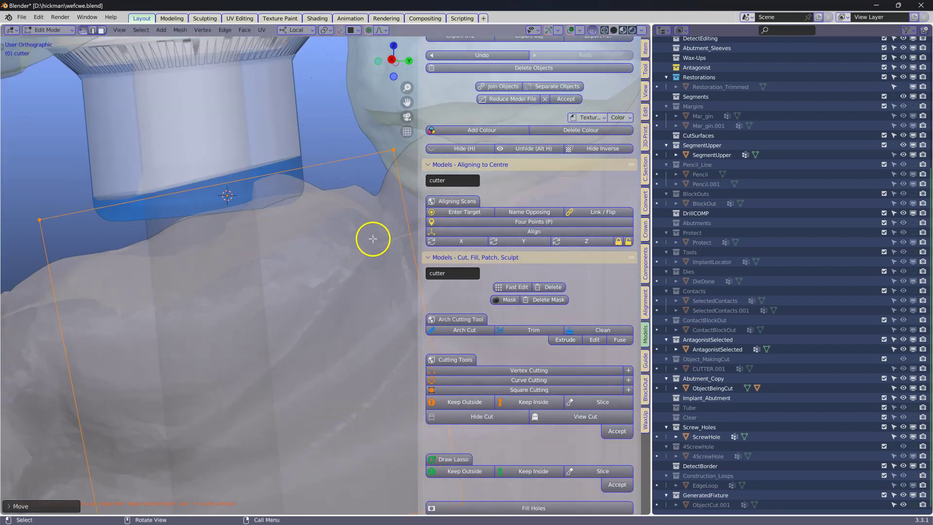
pyautogui.press('r')
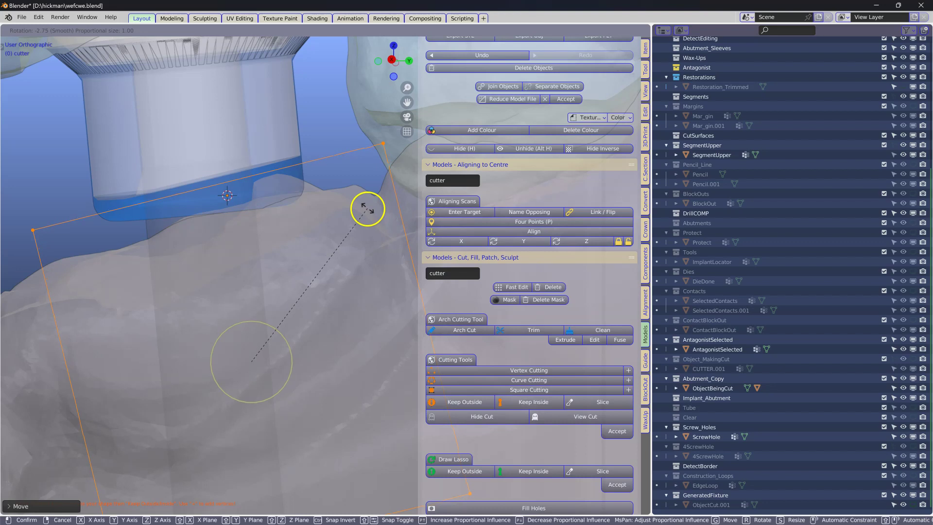
pyautogui.click(367, 209)
pyautogui.press('g')
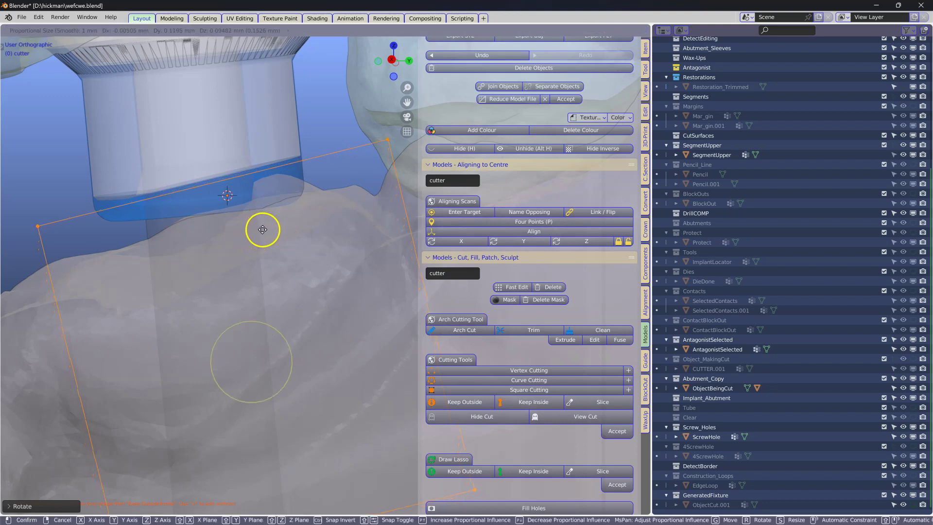
pyautogui.click(262, 229)
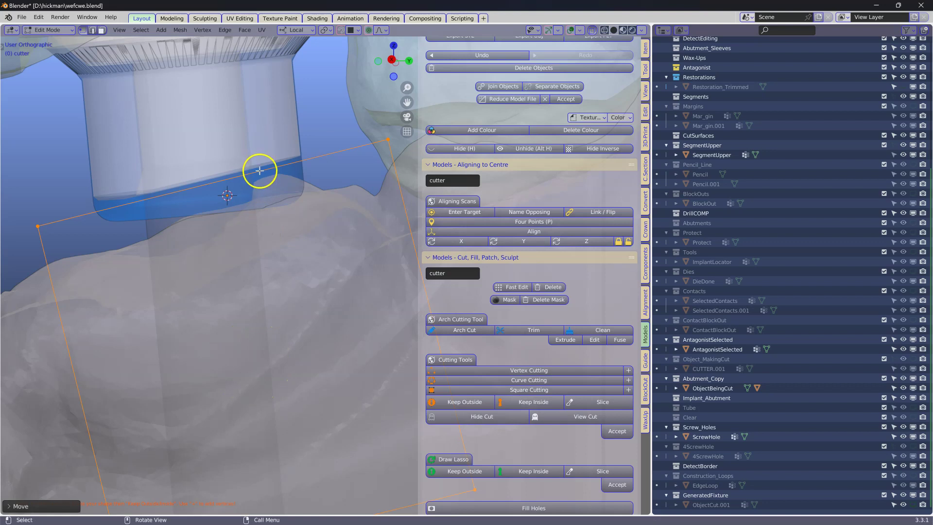
pyautogui.scroll(-1, 257, 197)
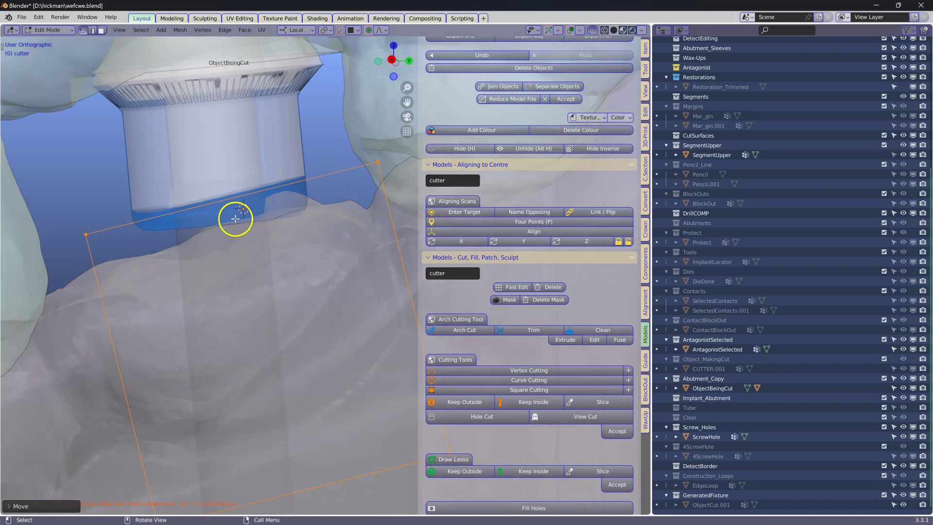
# Step: Cut the sleeve keeping the part outside the cutter, accept it, turn off X-ray and select the trimmed sleeve
pyautogui.press('t')
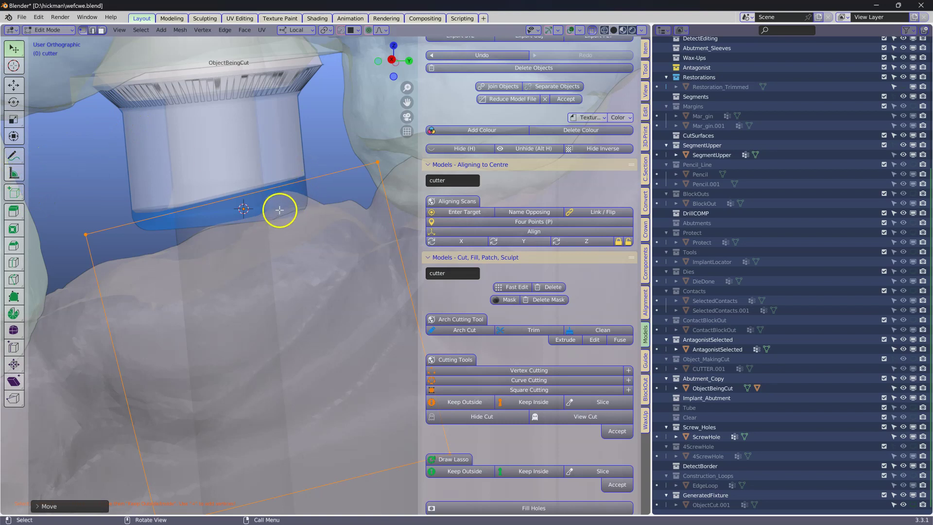
pyautogui.scroll(-1, 496, 355)
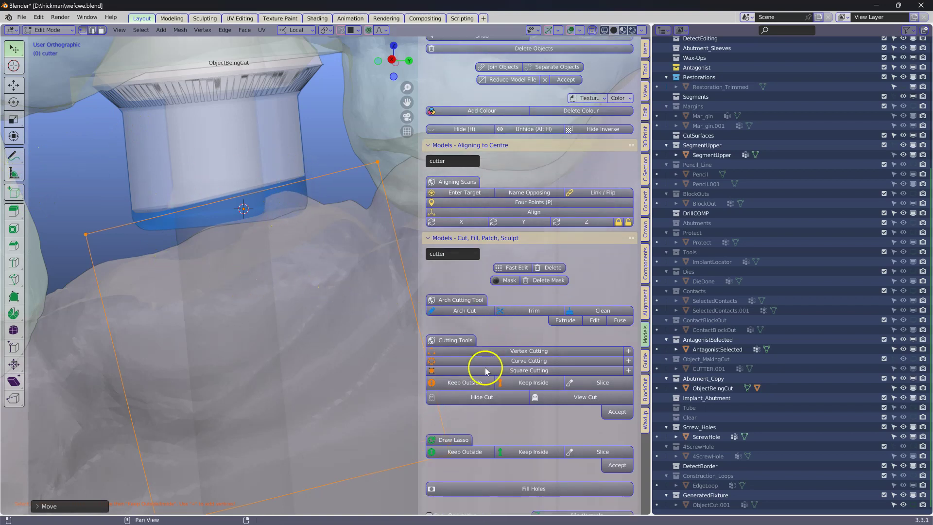
pyautogui.click(458, 382)
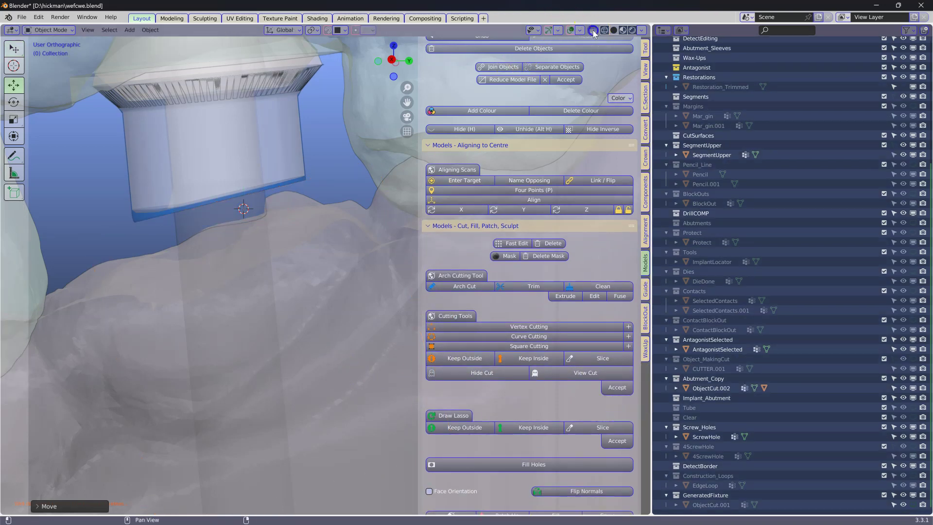
pyautogui.moveTo(276, 223); pyautogui.dragTo(316, 249, button='middle')
pyautogui.click(241, 211)
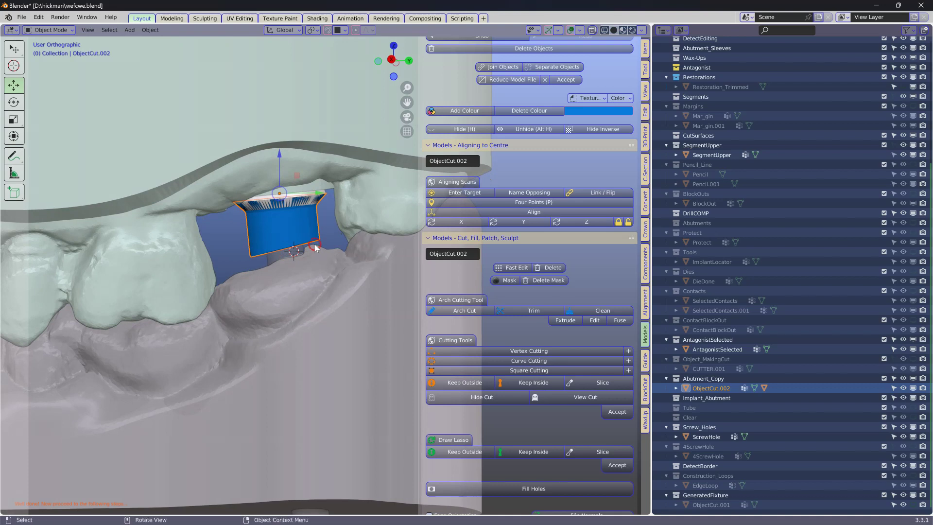
# Step: Generate a screw-hole tube in the +Z direction from the trimmed sleeve using the crown tools
pyautogui.scroll(-8, 522, 311)
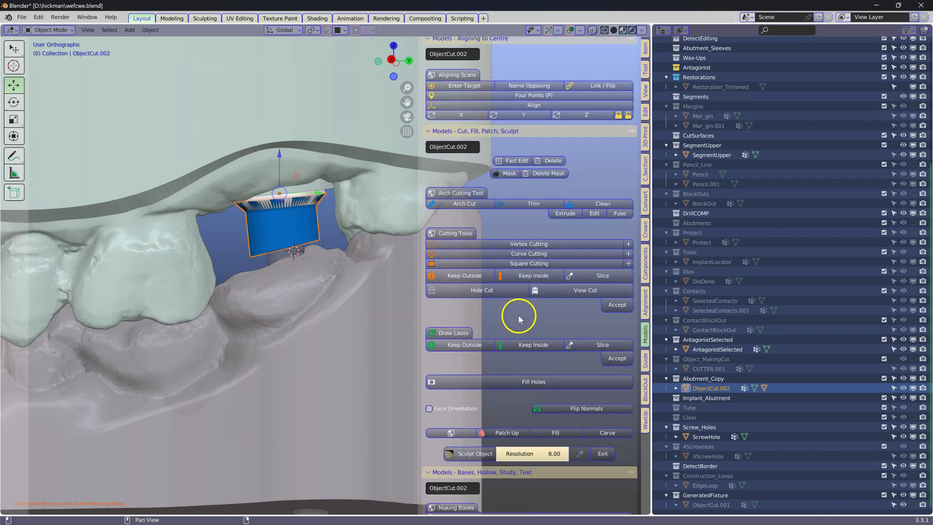
pyautogui.scroll(-20, 520, 318)
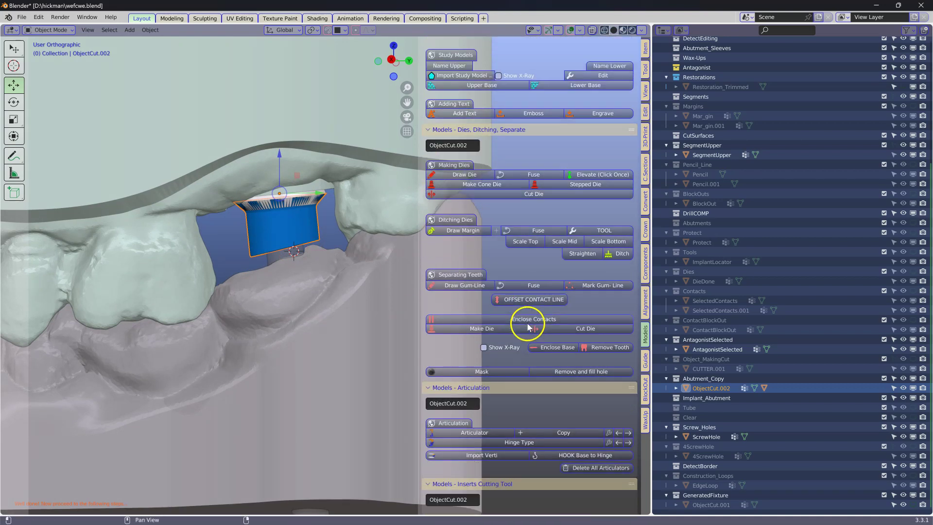
pyautogui.click(645, 233)
pyautogui.scroll(-10, 517, 308)
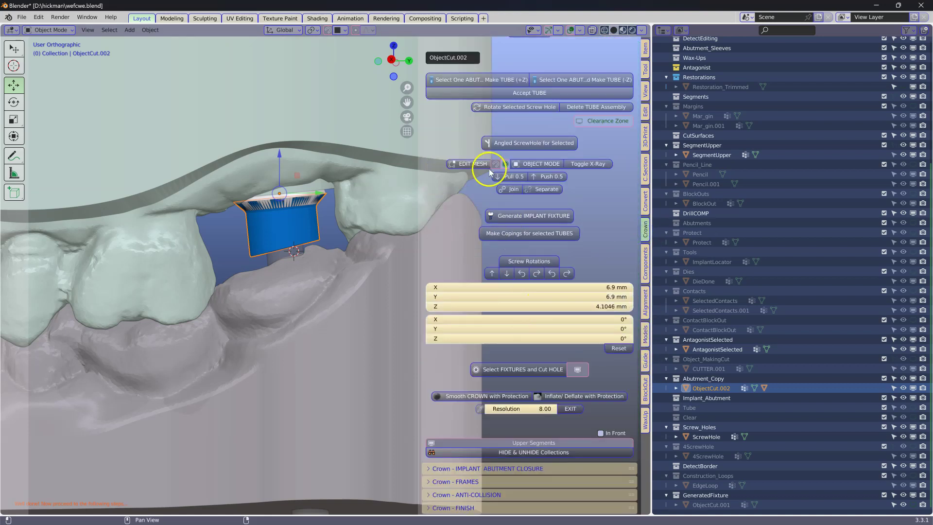
pyautogui.click(481, 81)
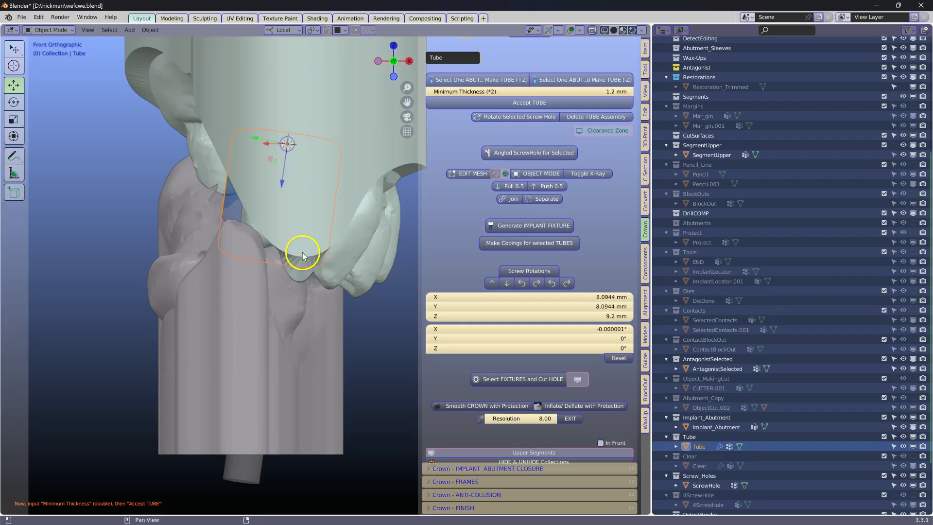
pyautogui.moveTo(303, 254); pyautogui.dragTo(312, 270, button='middle')
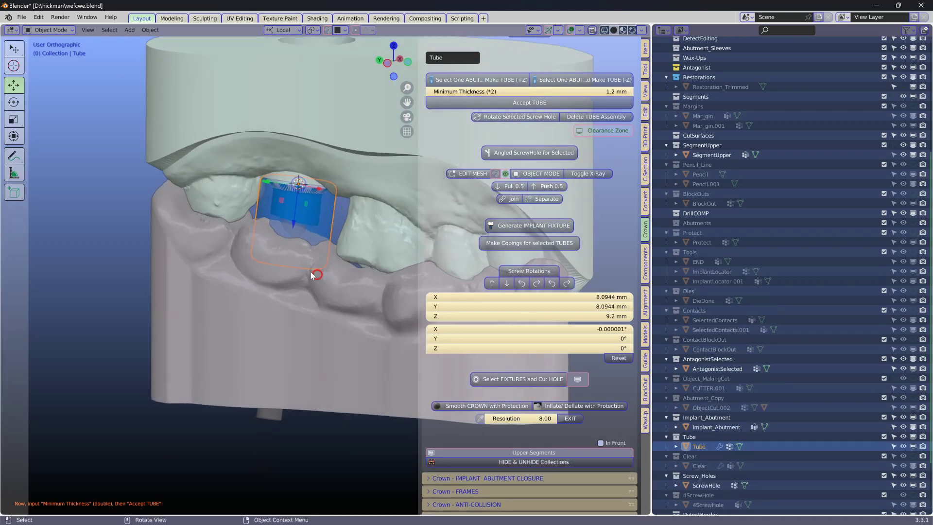
# Step: Undo the +Z screw-hole tube, generate it in the -Z direction from the trimmed sleeve instead and accept the tube
pyautogui.scroll(5, 272, 275)
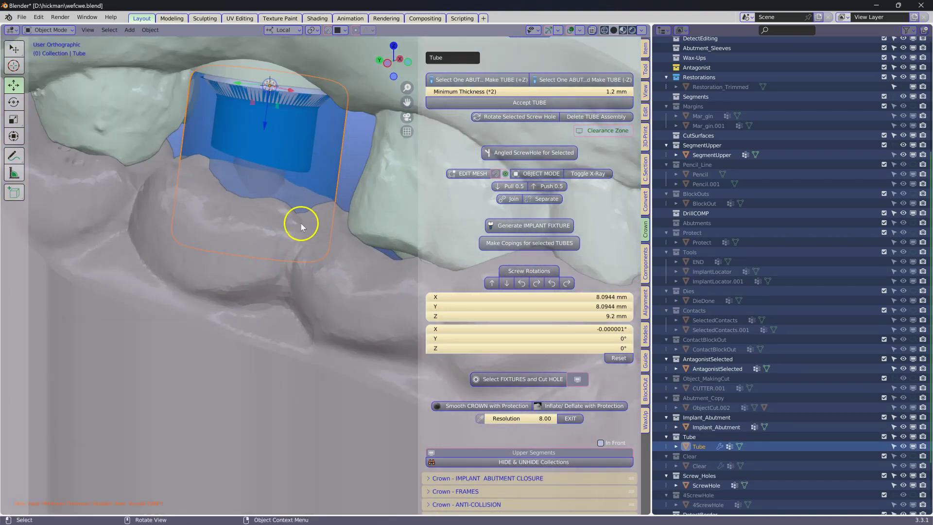
pyautogui.hotkey('ctrl', 'z')
pyautogui.hotkey('ctrl', 'z')
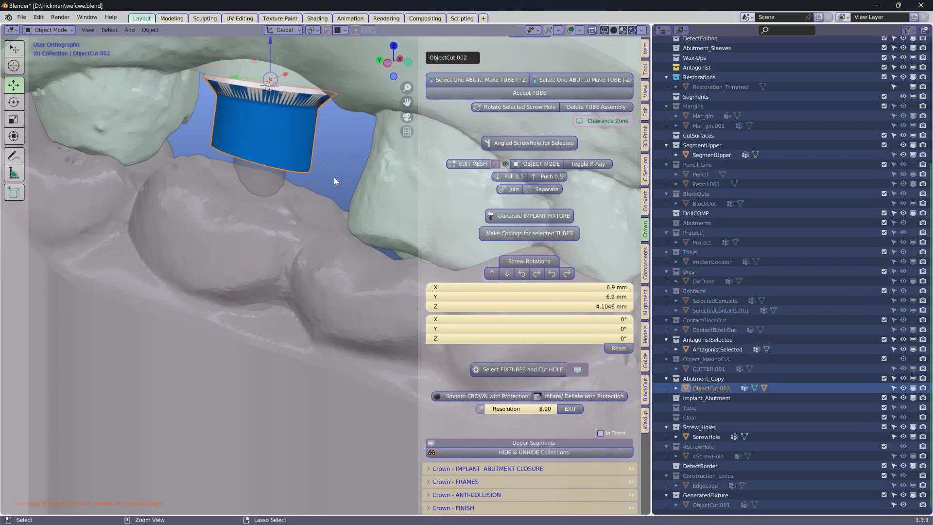
pyautogui.click(570, 80)
pyautogui.moveTo(296, 127)
pyautogui.mouseDown(button='middle')
pyautogui.moveTo(349, 186)
pyautogui.moveTo(249, 218)
pyautogui.moveTo(293, 125)
pyautogui.mouseUp(button='middle')
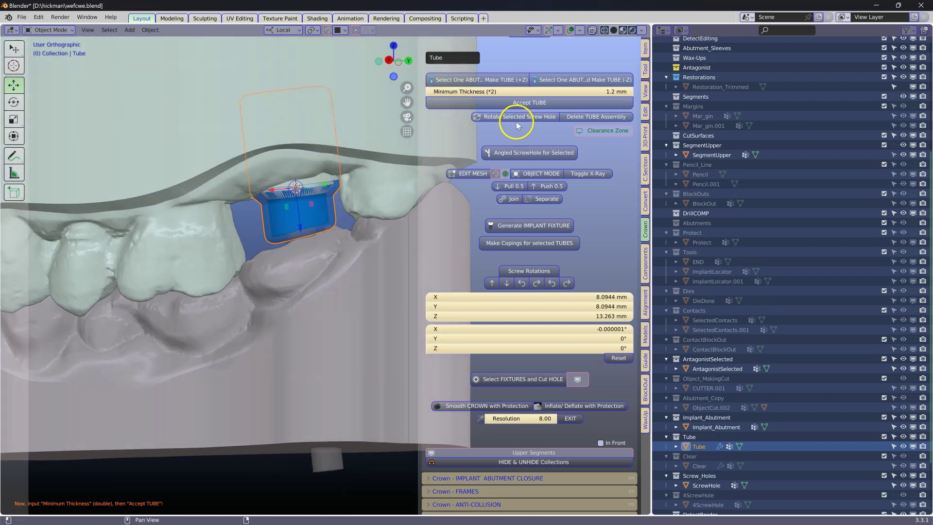
pyautogui.click(528, 103)
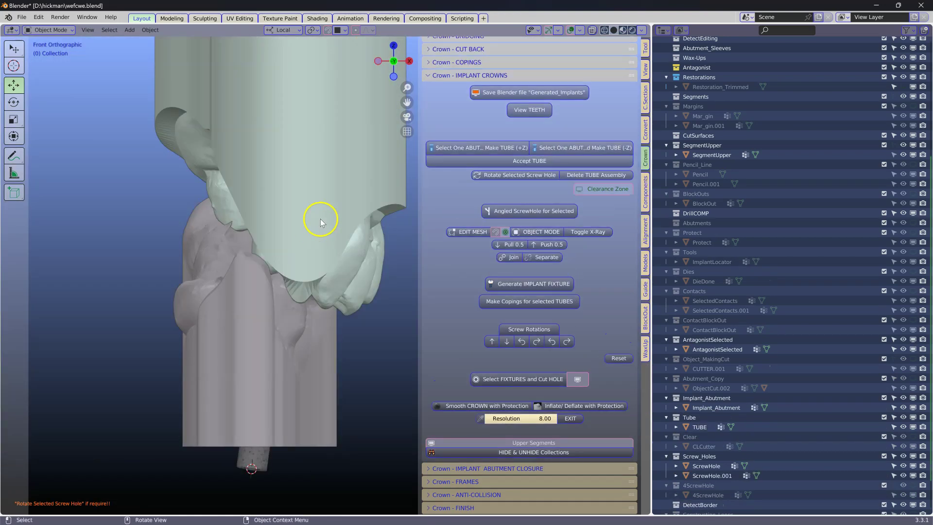
# Step: Unhide the trimmed restoration crown, hide the antagonist model and select the crown
pyautogui.moveTo(318, 216); pyautogui.dragTo(136, 266, button='middle')
pyautogui.scroll(3, 263, 298)
pyautogui.moveTo(263, 297); pyautogui.dragTo(257, 275, button='middle')
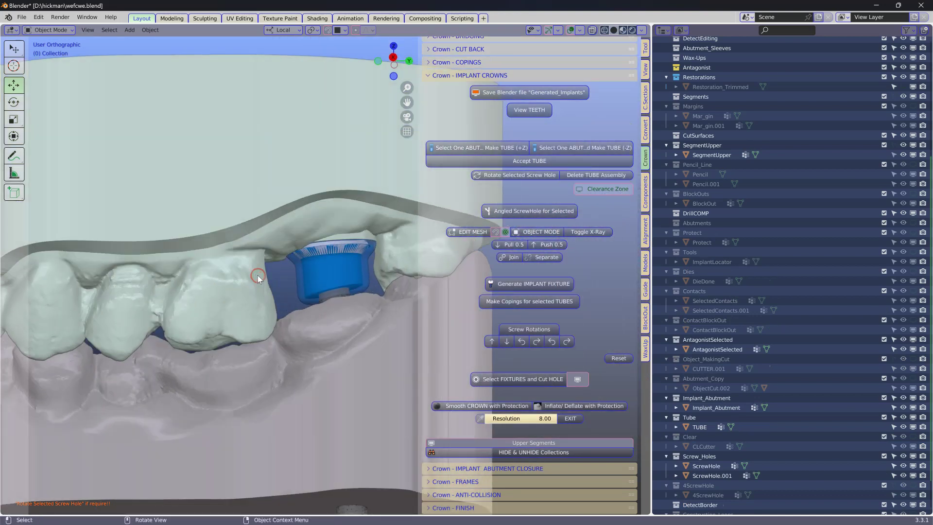
pyautogui.hotkey('alt', 'h')
pyautogui.click(303, 295)
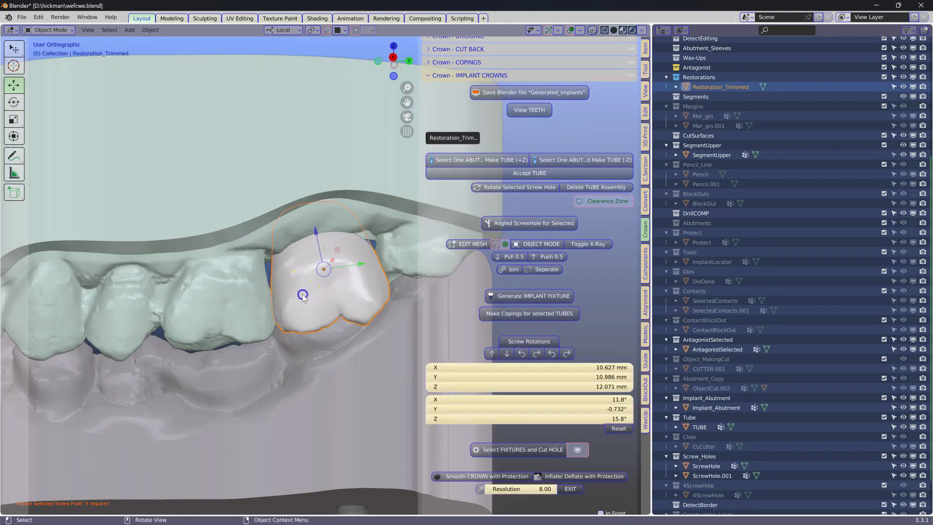
pyautogui.scroll(2, 341, 306)
pyautogui.moveTo(341, 306)
pyautogui.mouseDown(button='middle')
pyautogui.moveTo(334, 238)
pyautogui.moveTo(348, 286)
pyautogui.moveTo(327, 305)
pyautogui.mouseUp(button='middle')
pyautogui.click(340, 409)
pyautogui.press('h')
pyautogui.click(333, 283)
pyautogui.scroll(-1, 510, 229)
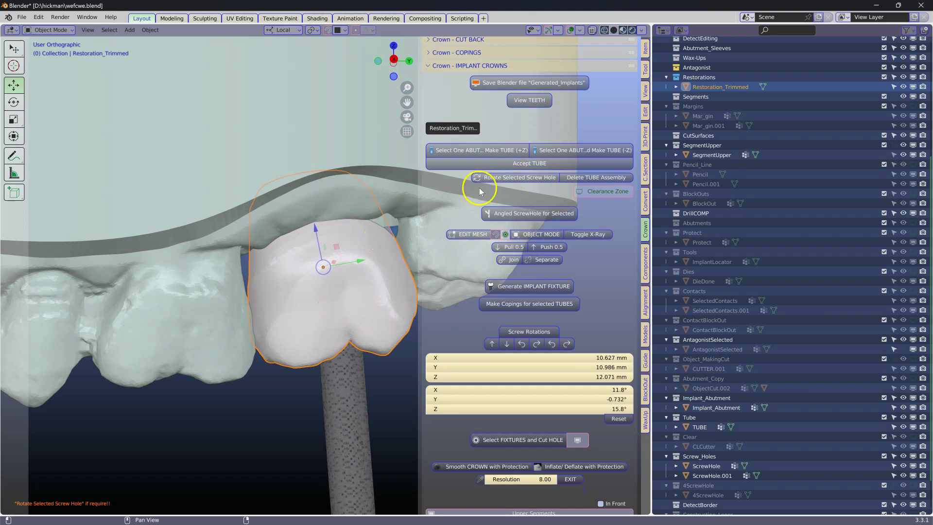
# Step: Start mesh editing on the crown, hide the upper segments and circle-select all faces of its gingival part in X-ray
pyautogui.click(473, 235)
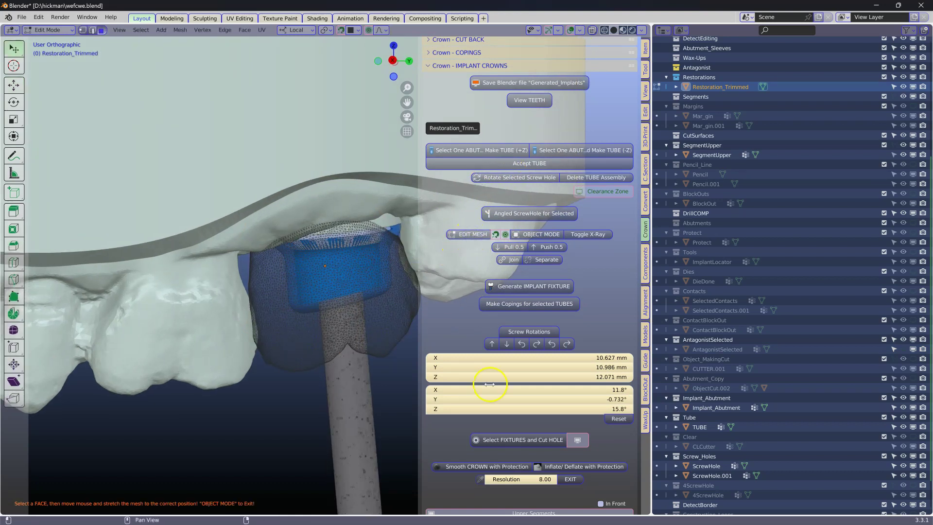
pyautogui.scroll(-3, 494, 423)
pyautogui.click(516, 465)
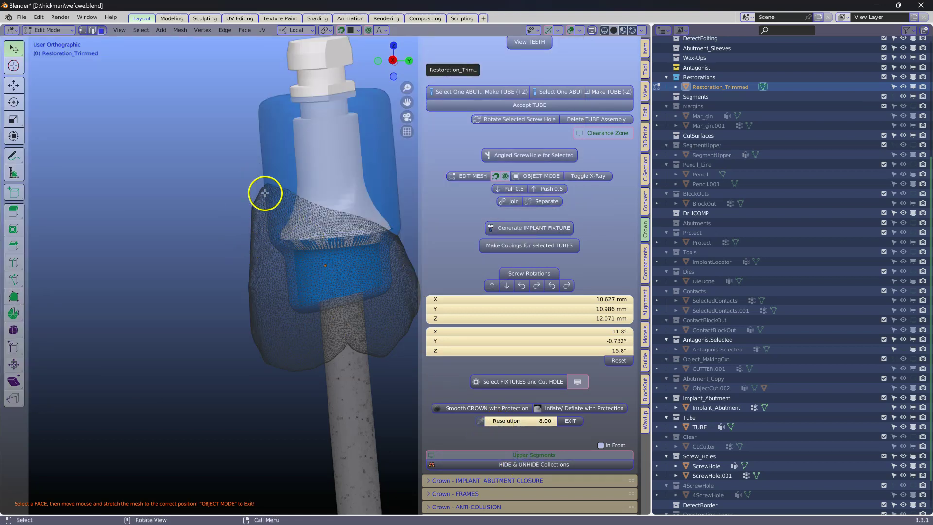
pyautogui.press('c')
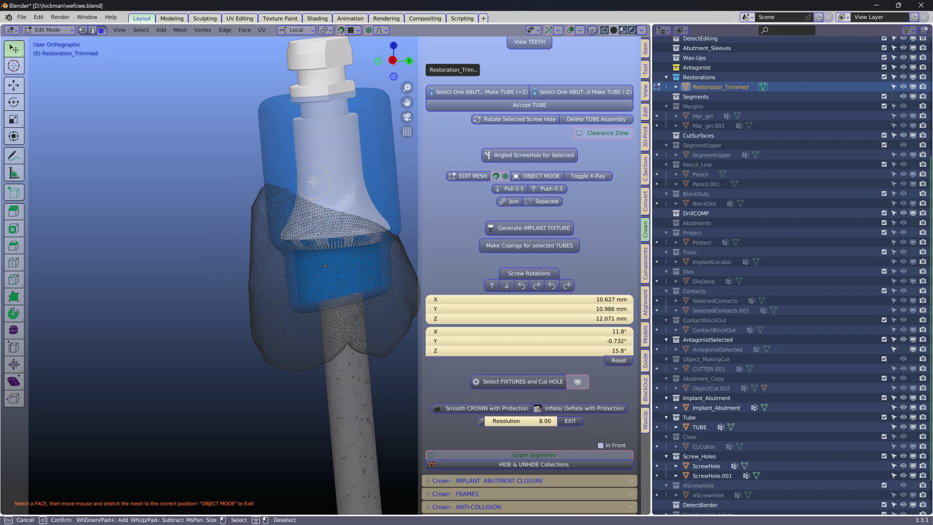
pyautogui.moveTo(228, 211)
pyautogui.mouseDown()
pyautogui.moveTo(354, 187)
pyautogui.moveTo(333, 183)
pyautogui.moveTo(237, 230)
pyautogui.mouseUp()
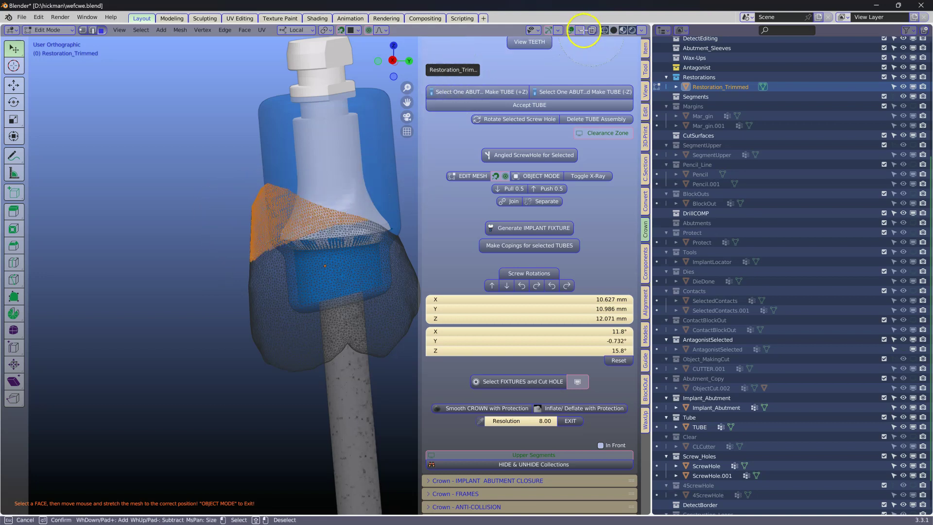
pyautogui.rightClick(319, 137)
pyautogui.click(594, 31)
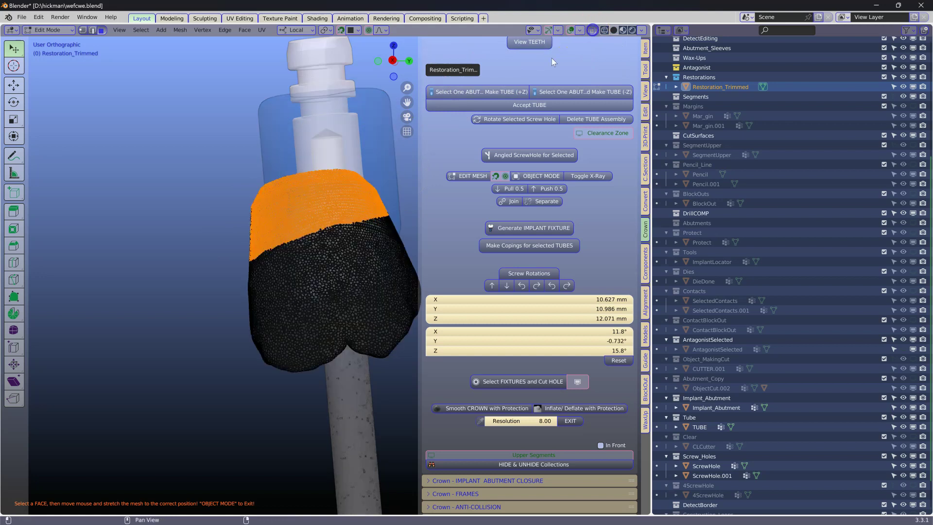
pyautogui.press('c')
pyautogui.moveTo(271, 198)
pyautogui.mouseDown()
pyautogui.moveTo(235, 240)
pyautogui.moveTo(257, 215)
pyautogui.mouseUp()
pyautogui.rightClick(256, 213)
# Step: Scale the crown's selected gingival faces down slightly with proportional editing
pyautogui.press('s')
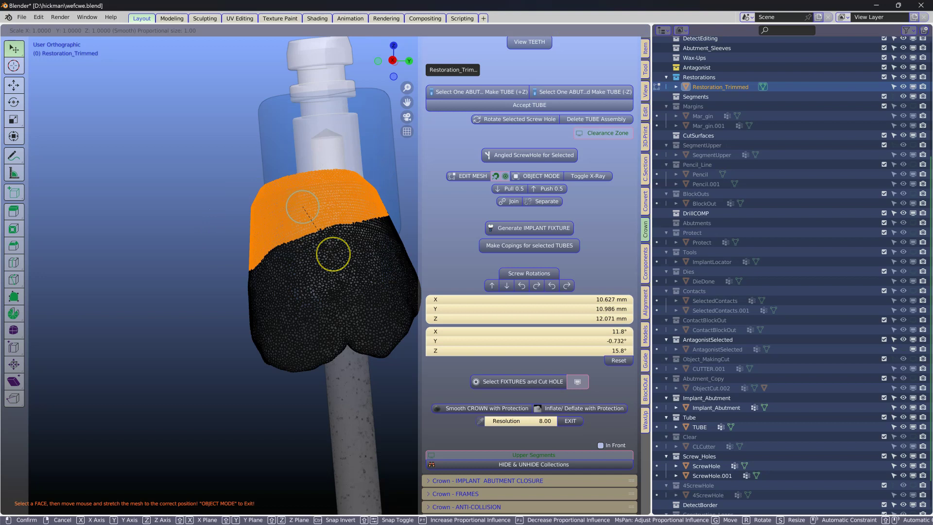
pyautogui.click(326, 247)
pyautogui.moveTo(326, 247); pyautogui.dragTo(287, 255, button='middle')
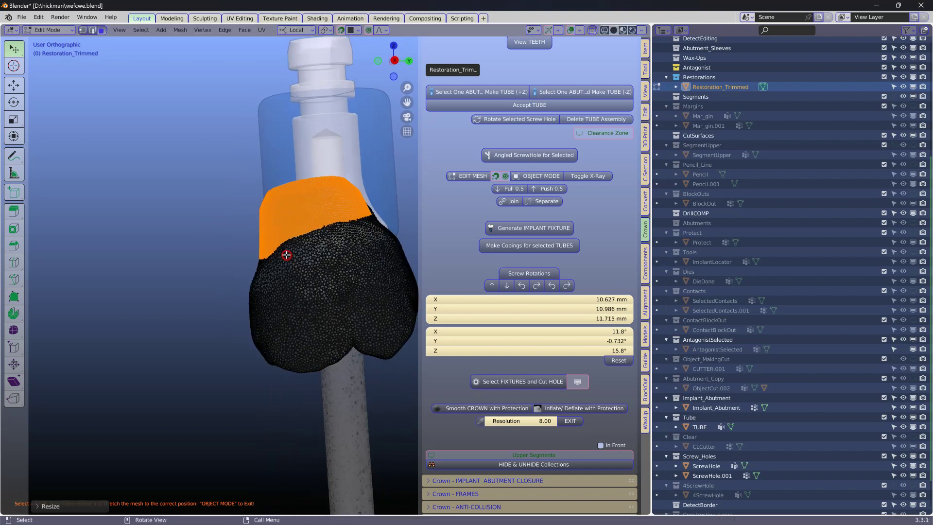
# Step: Try to move the selected gingival faces towards the abutment's axis with proportional editing
pyautogui.press('g')
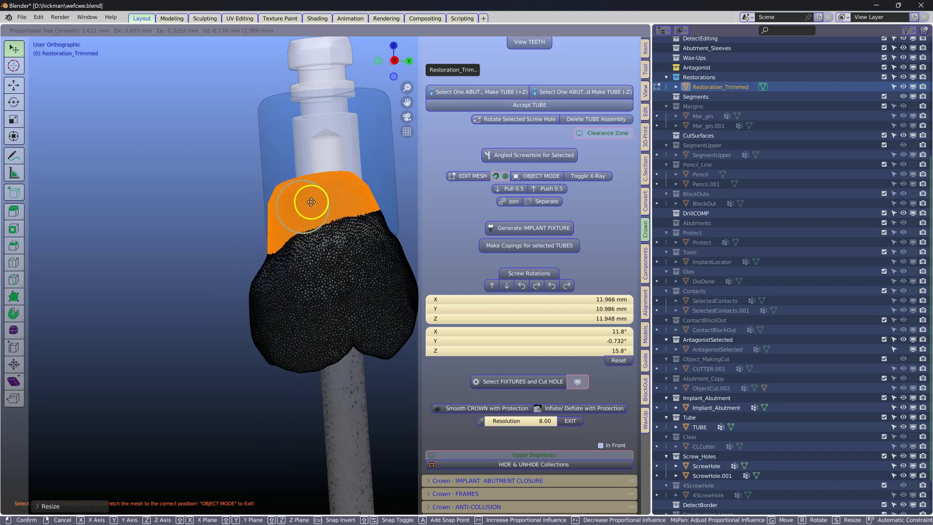
pyautogui.click(310, 200)
pyautogui.hotkey('ctrl', 'z')
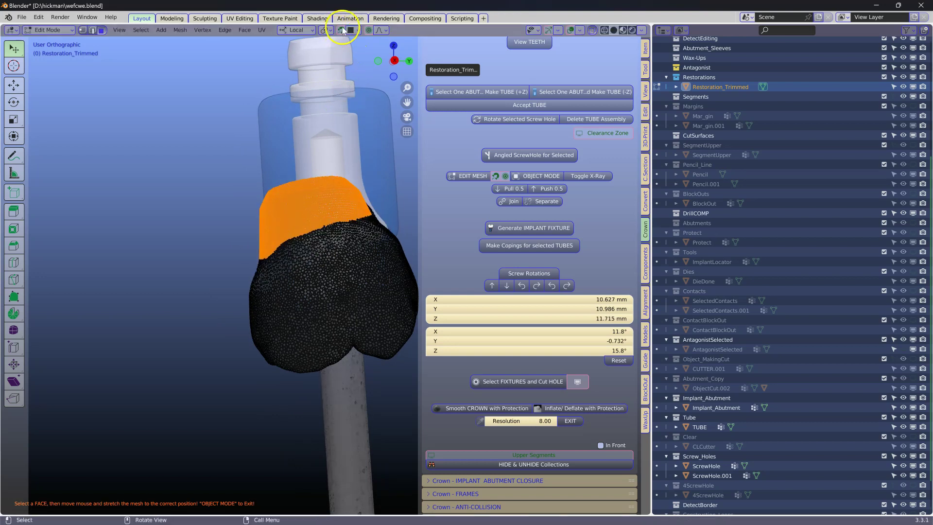
# Step: Turn off snapping, move the selected gingival faces so they centre around the abutment, and return to object mode
pyautogui.press('g')
pyautogui.scroll(-4, 329, 183)
pyautogui.click(329, 184)
pyautogui.moveTo(266, 198); pyautogui.dragTo(288, 225, button='middle')
pyautogui.press('g')
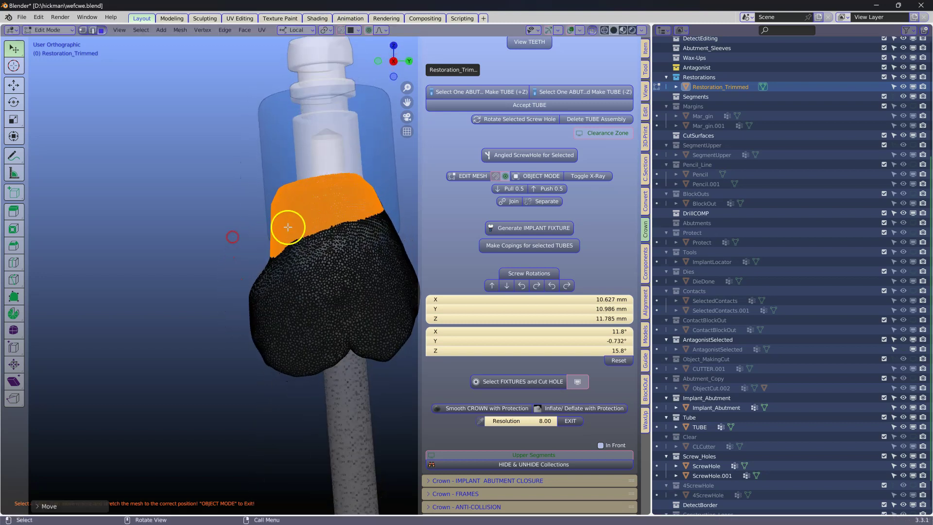
pyautogui.click(314, 213)
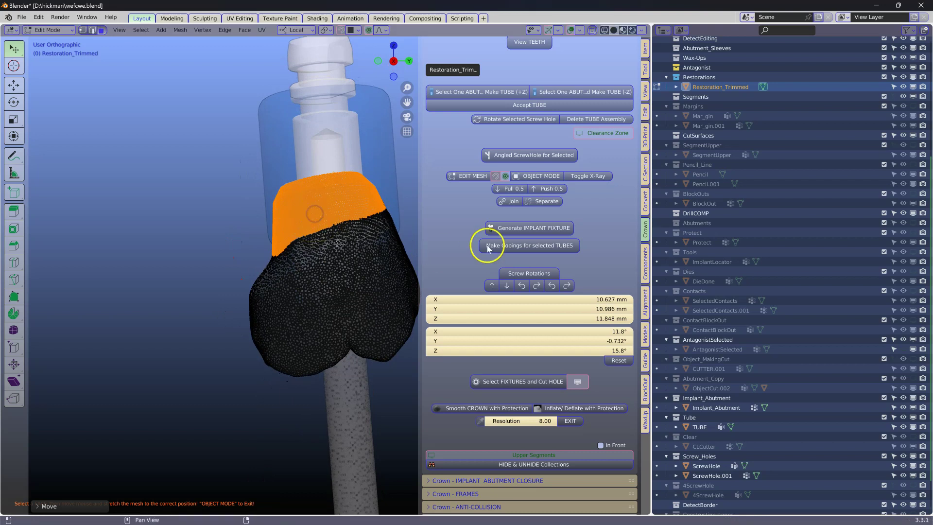
pyautogui.click(546, 176)
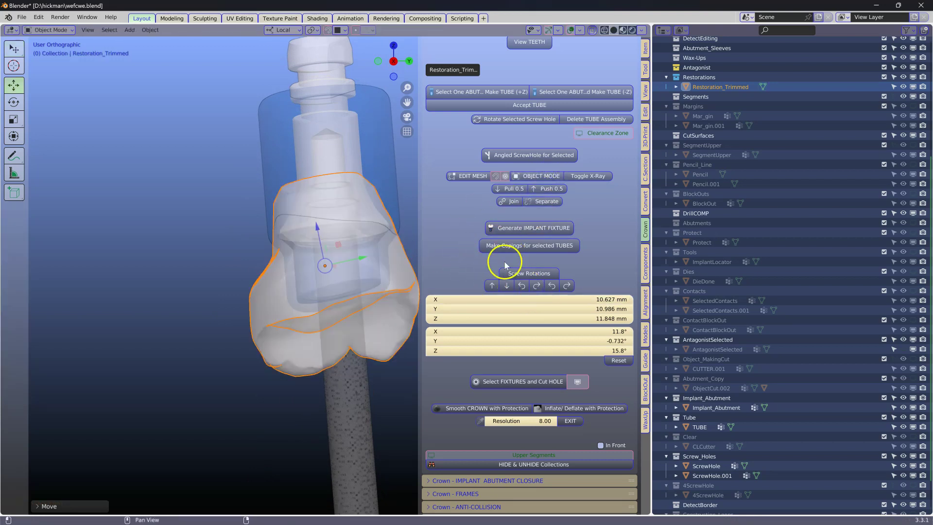
# Step: Generate the implant fixture from the reshaped crown and turn off X-ray
pyautogui.click(533, 230)
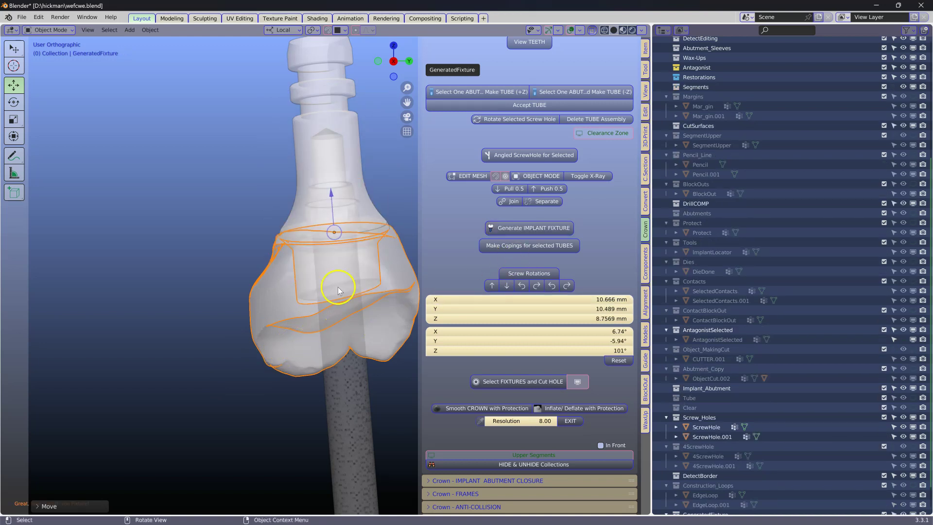
pyautogui.click(595, 30)
pyautogui.moveTo(317, 222); pyautogui.dragTo(221, 336, button='middle')
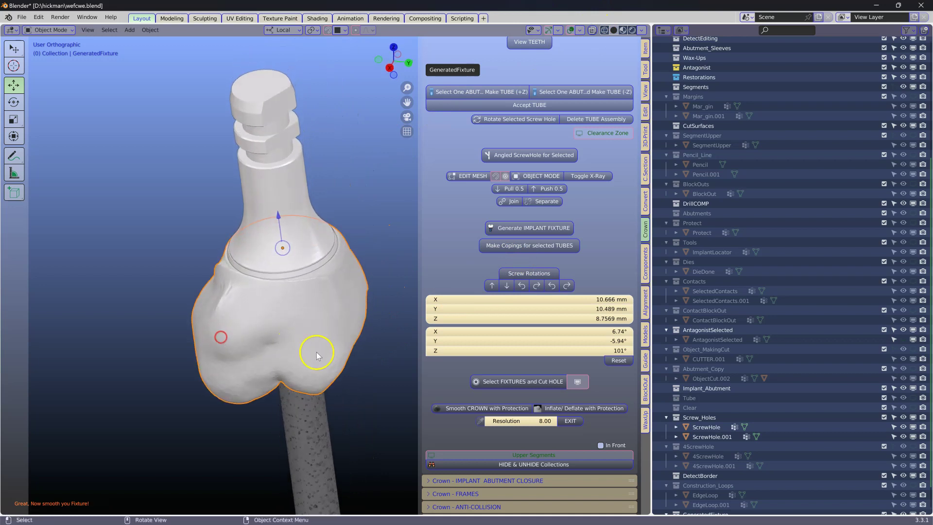
# Step: Smooth the generated crown along its border at the abutment with protection, using a 293 px brush radius, and exit sculpting
pyautogui.scroll(-1, 484, 389)
pyautogui.click(483, 396)
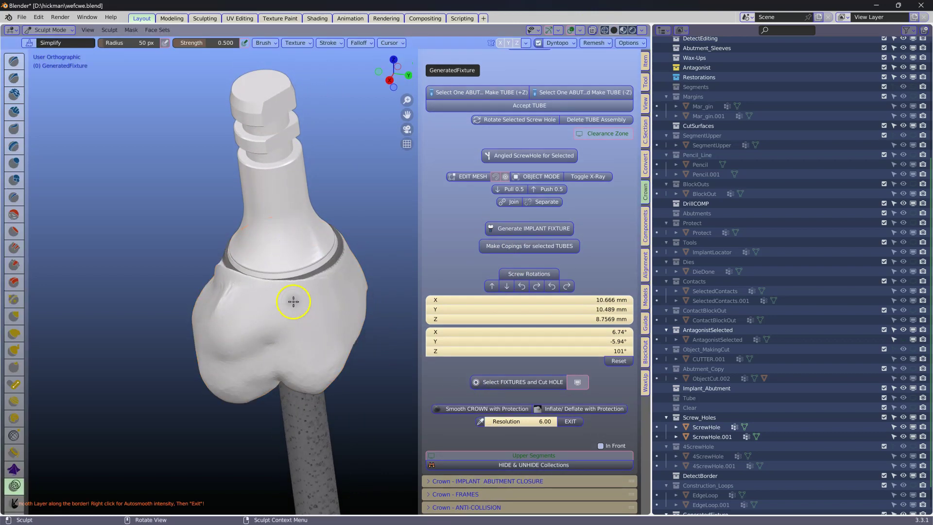
pyautogui.rightClick(294, 300)
pyautogui.moveTo(204, 301); pyautogui.dragTo(242, 301)
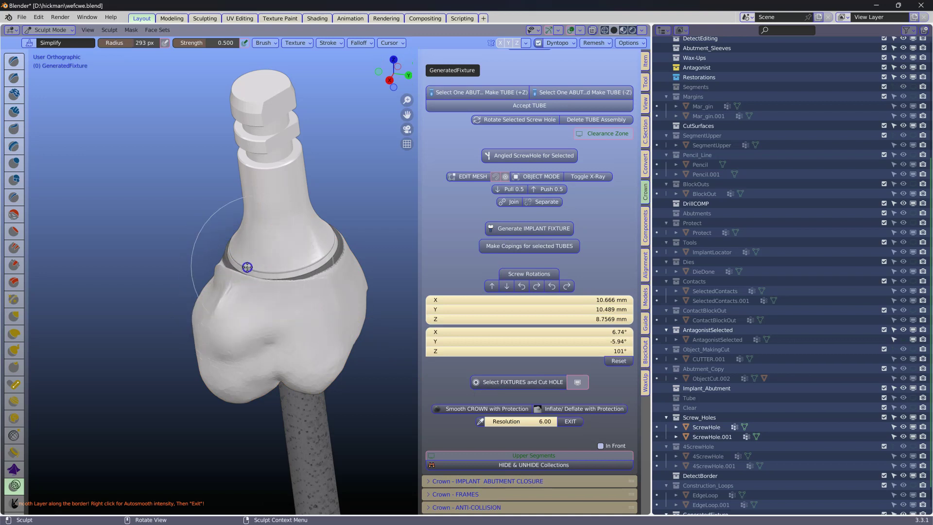
pyautogui.moveTo(318, 267); pyautogui.dragTo(245, 284)
pyautogui.moveTo(245, 283); pyautogui.dragTo(209, 310, button='middle')
pyautogui.moveTo(209, 310)
pyautogui.mouseDown()
pyautogui.moveTo(285, 292)
pyautogui.moveTo(252, 283)
pyautogui.moveTo(203, 196)
pyautogui.mouseUp()
pyautogui.moveTo(203, 196); pyautogui.dragTo(306, 269, button='middle')
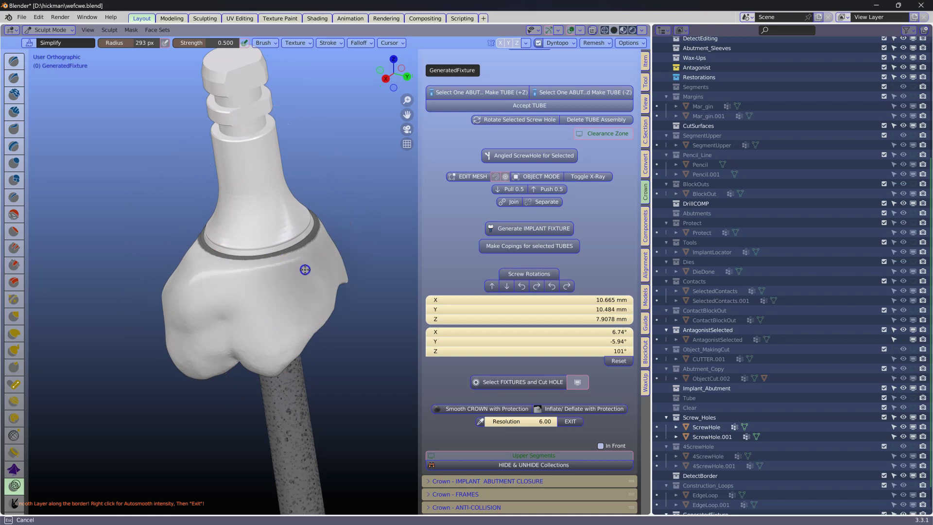
pyautogui.click(571, 421)
# Step: Unhide the antagonist, hide the generated crown, then show the inner coping ObjectCut.001 and select it
pyautogui.moveTo(272, 296); pyautogui.dragTo(320, 286, button='middle')
pyautogui.hotkey('alt', 'h')
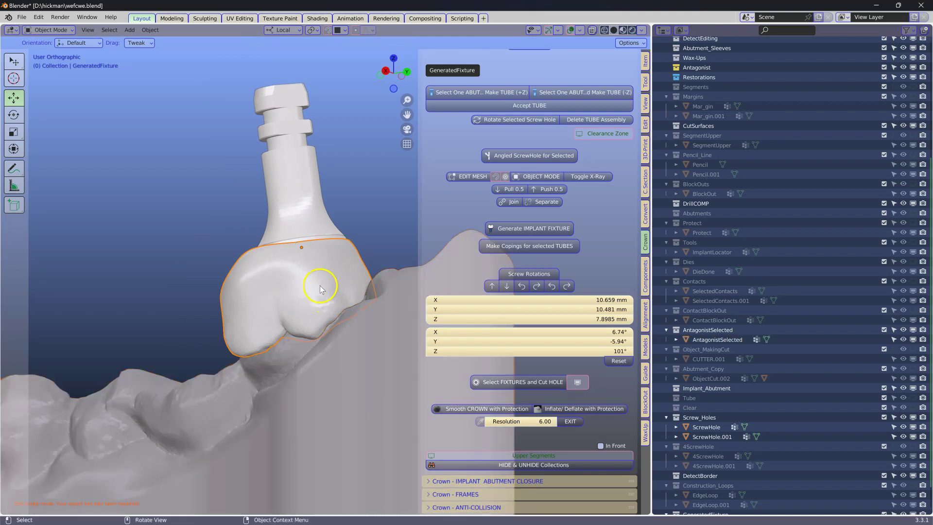
pyautogui.press('h')
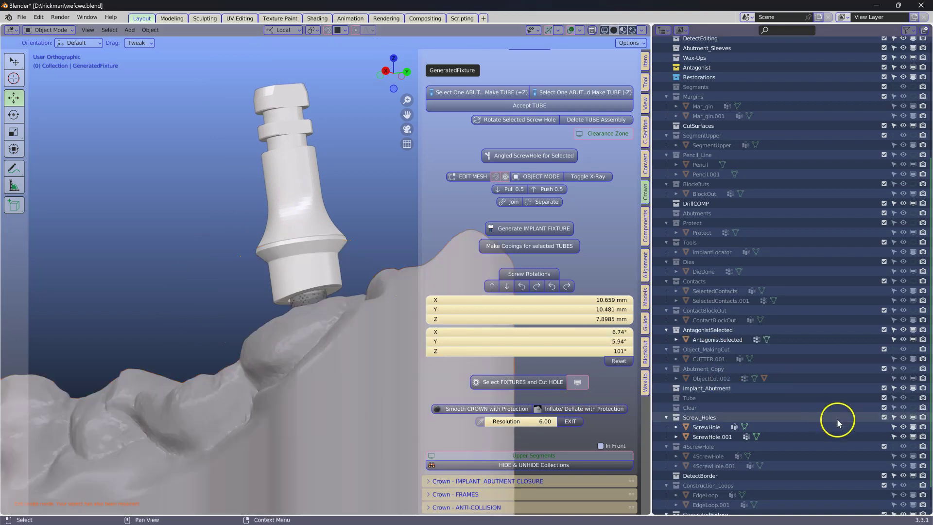
pyautogui.scroll(-2, 836, 418)
pyautogui.click(913, 505)
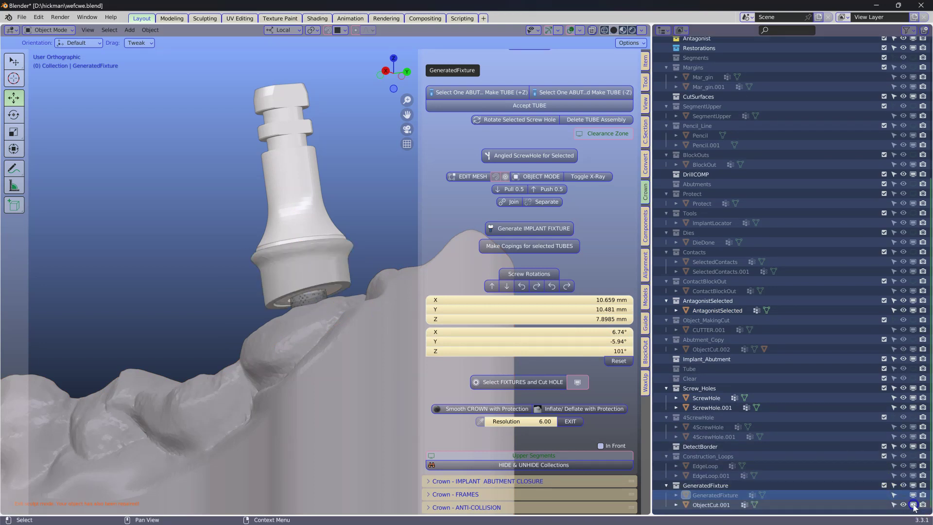
pyautogui.scroll(4, 358, 333)
pyautogui.click(312, 271)
pyautogui.moveTo(313, 270)
pyautogui.mouseDown(button='middle')
pyautogui.moveTo(320, 244)
pyautogui.moveTo(321, 271)
pyautogui.mouseUp(button='middle')
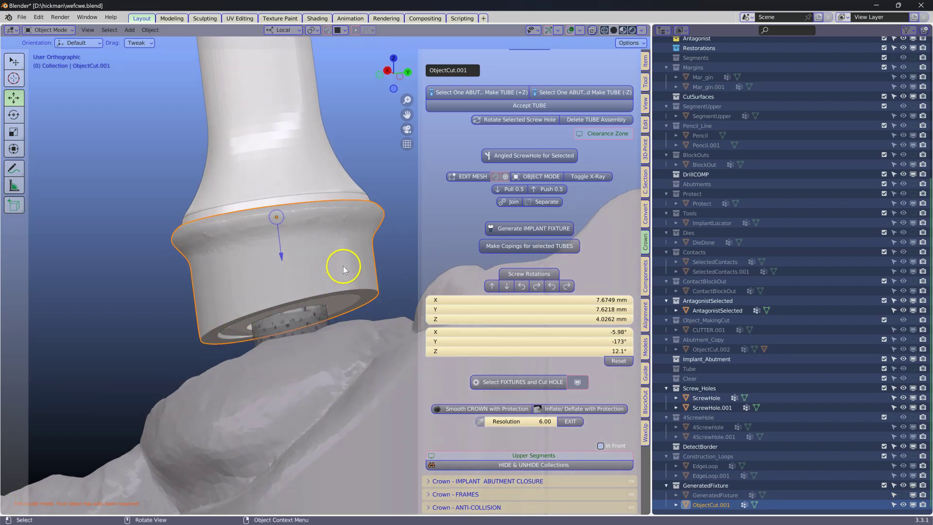
# Step: Unhide the generated crown over the coping and select only the crown
pyautogui.hotkey('alt', 'a')
pyautogui.moveTo(343, 267)
pyautogui.mouseDown(button='middle')
pyautogui.moveTo(344, 251)
pyautogui.moveTo(349, 267)
pyautogui.mouseUp(button='middle')
pyautogui.hotkey('alt', 'h')
pyautogui.scroll(-2, 349, 268)
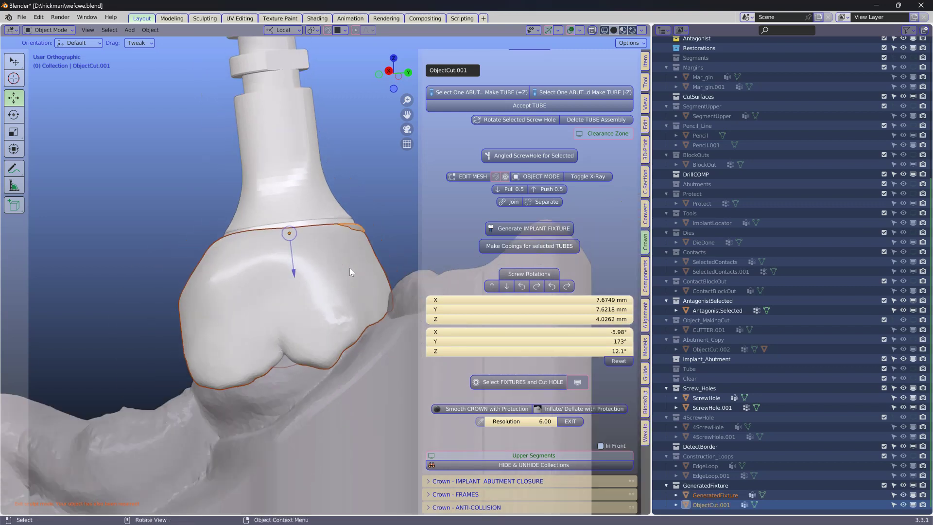
pyautogui.click(330, 286)
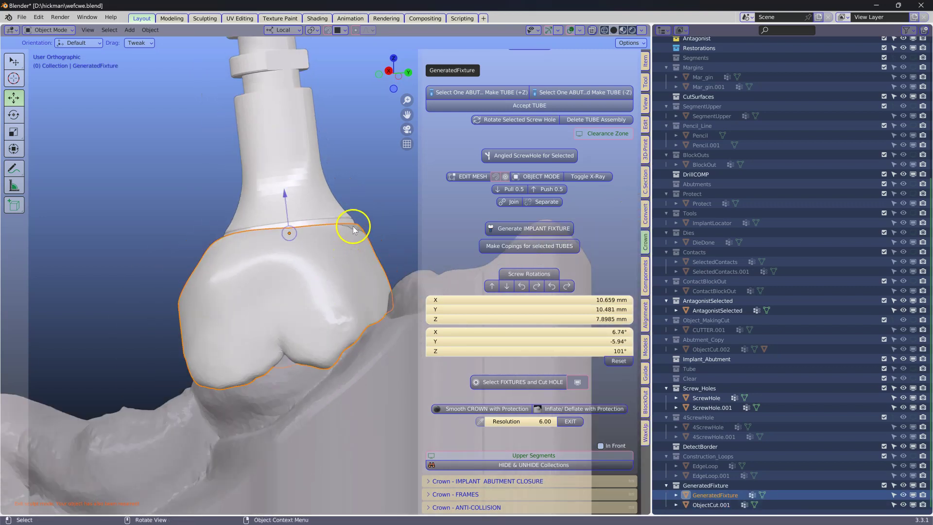
# Step: Widen the 3D view, show the upper segments, hide the antagonist and select the crown from its occlusal side
pyautogui.moveTo(651, 204); pyautogui.dragTo(729, 194)
pyautogui.scroll(-1, 670, 359)
pyautogui.click(632, 442)
pyautogui.moveTo(426, 343); pyautogui.dragTo(290, 293, button='middle')
pyautogui.click(340, 395)
pyautogui.moveTo(355, 381); pyautogui.dragTo(358, 266, button='middle')
pyautogui.click(358, 266)
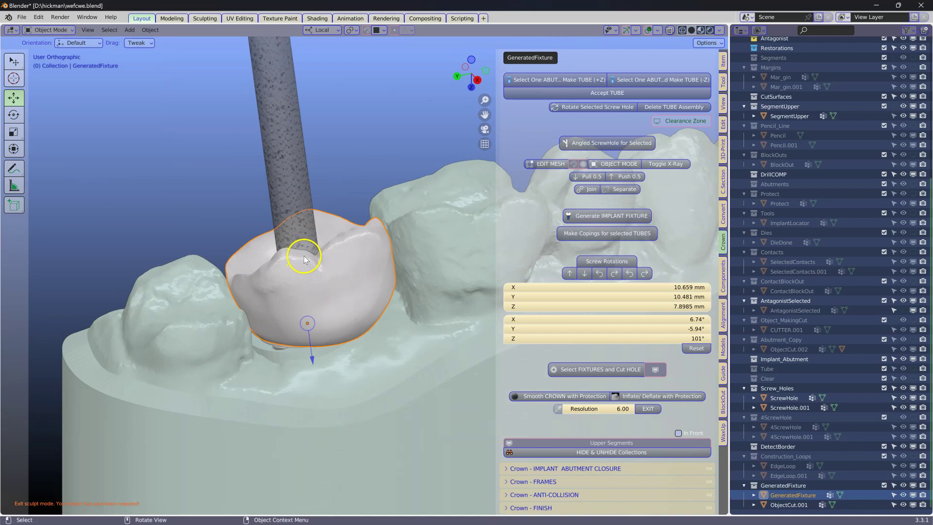
# Step: Delete the duplicate screw-hole cylinder ScrewHole.001 and select the remaining ScrewHole
pyautogui.click(287, 171)
pyautogui.moveTo(286, 171); pyautogui.dragTo(290, 154, button='middle')
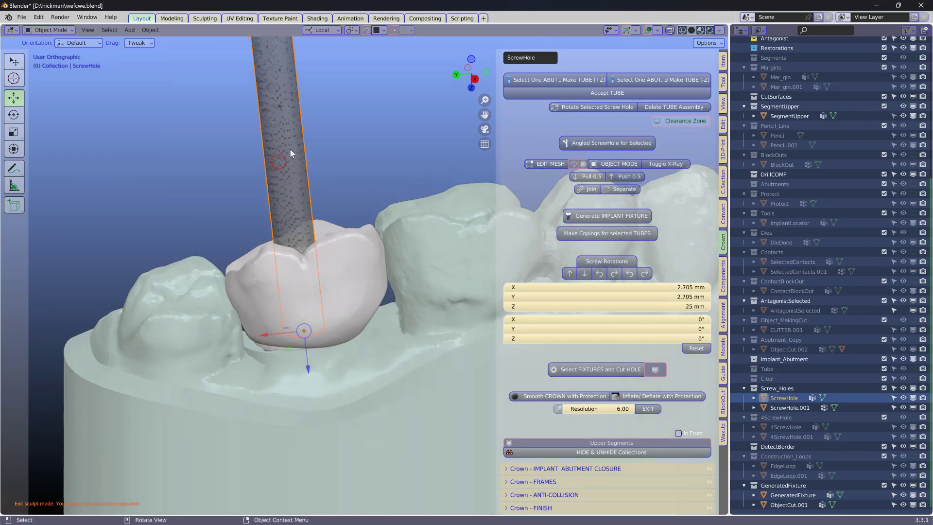
pyautogui.click(288, 147)
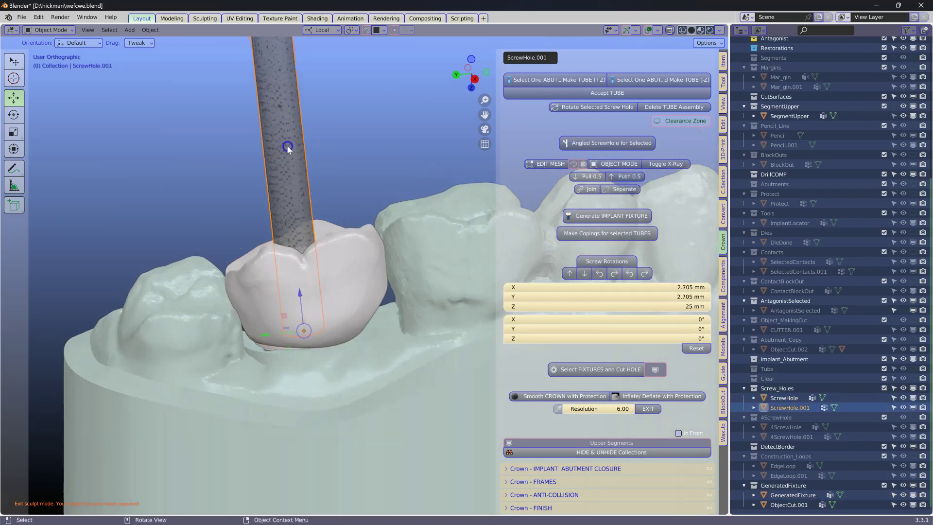
pyautogui.click(293, 266)
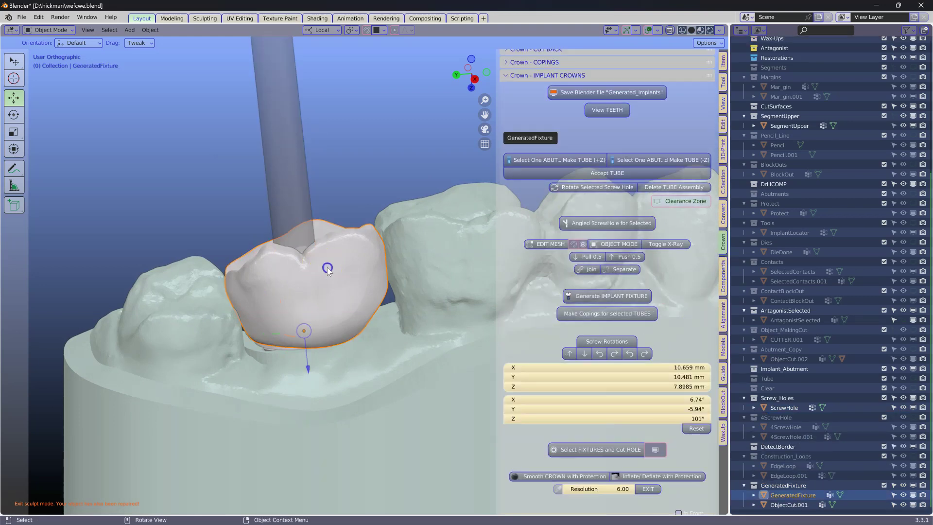
pyautogui.click(295, 140)
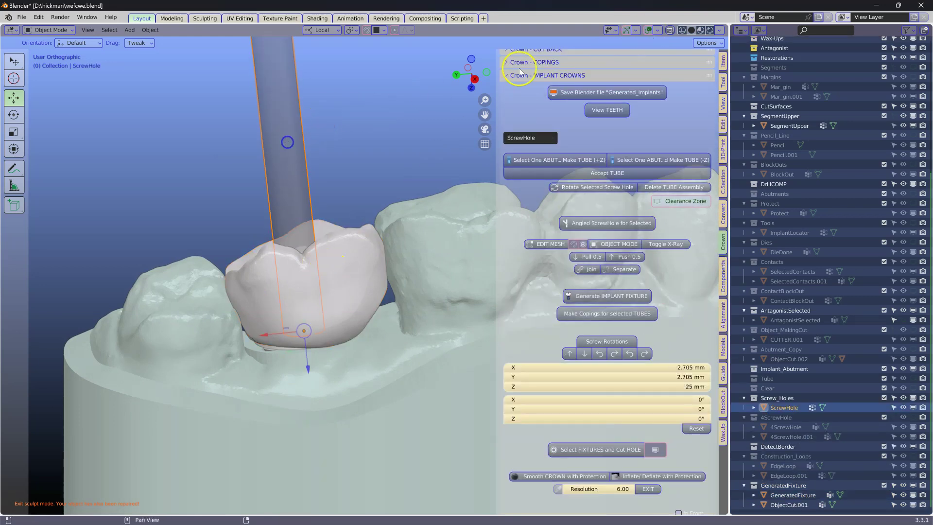
# Step: Inspect the crown in X-ray, cut the screw hole through it, then turn off X-ray and hide the screw-hole cylinder
pyautogui.click(669, 29)
pyautogui.scroll(3, 315, 251)
pyautogui.moveTo(267, 427); pyautogui.dragTo(261, 358)
pyautogui.click(336, 231)
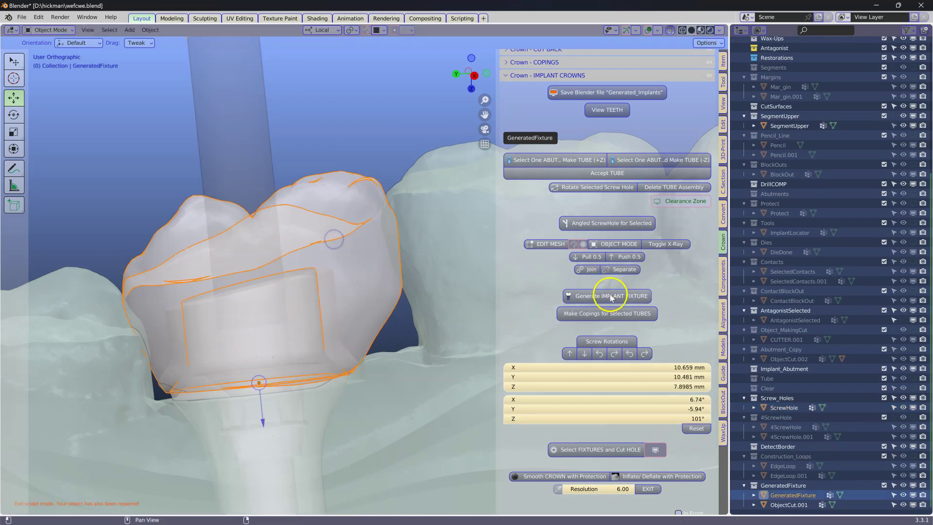
pyautogui.scroll(-4, 544, 321)
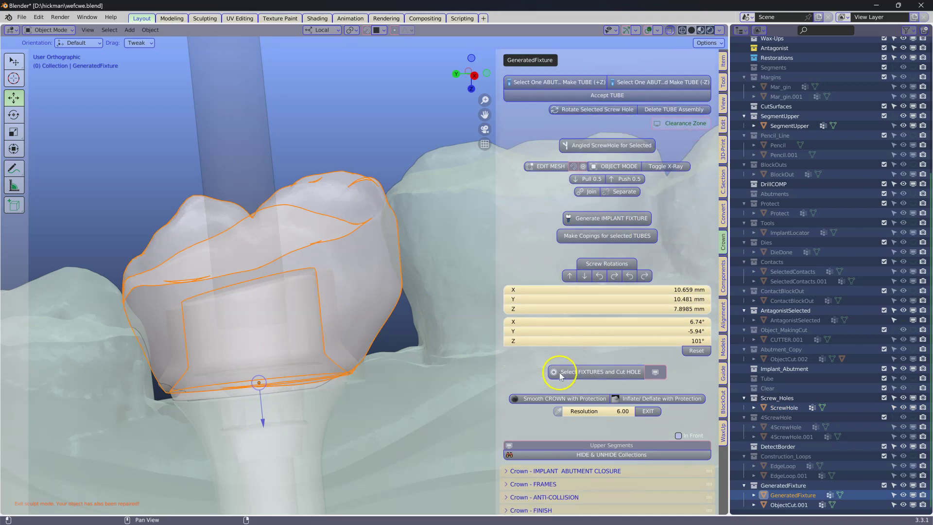
pyautogui.click(588, 371)
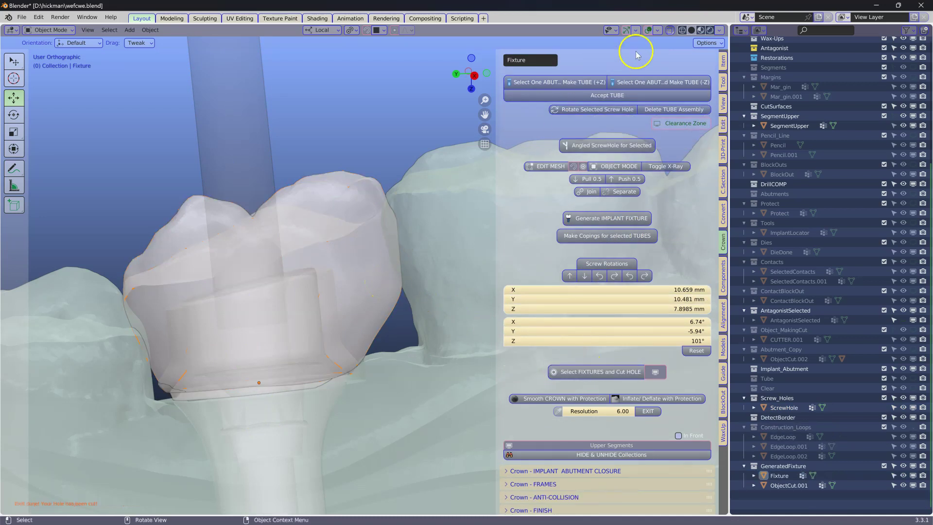
pyautogui.click(671, 30)
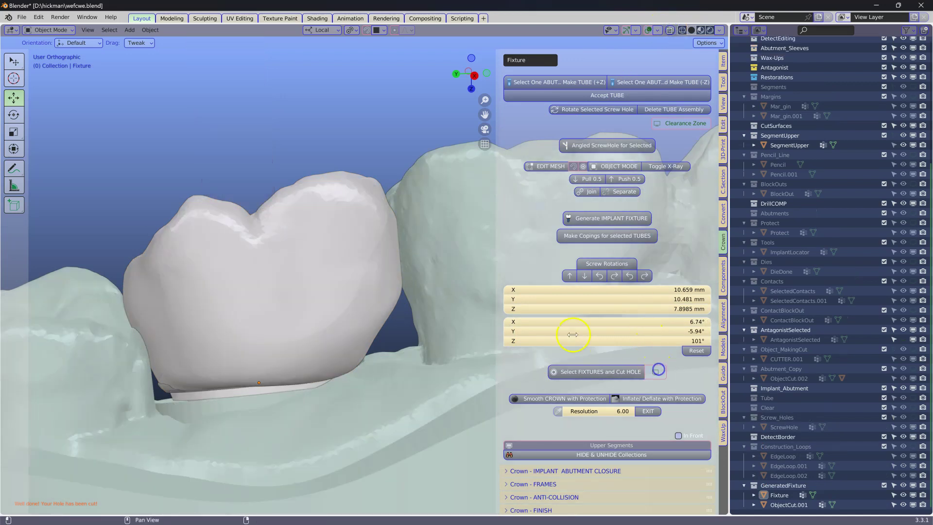